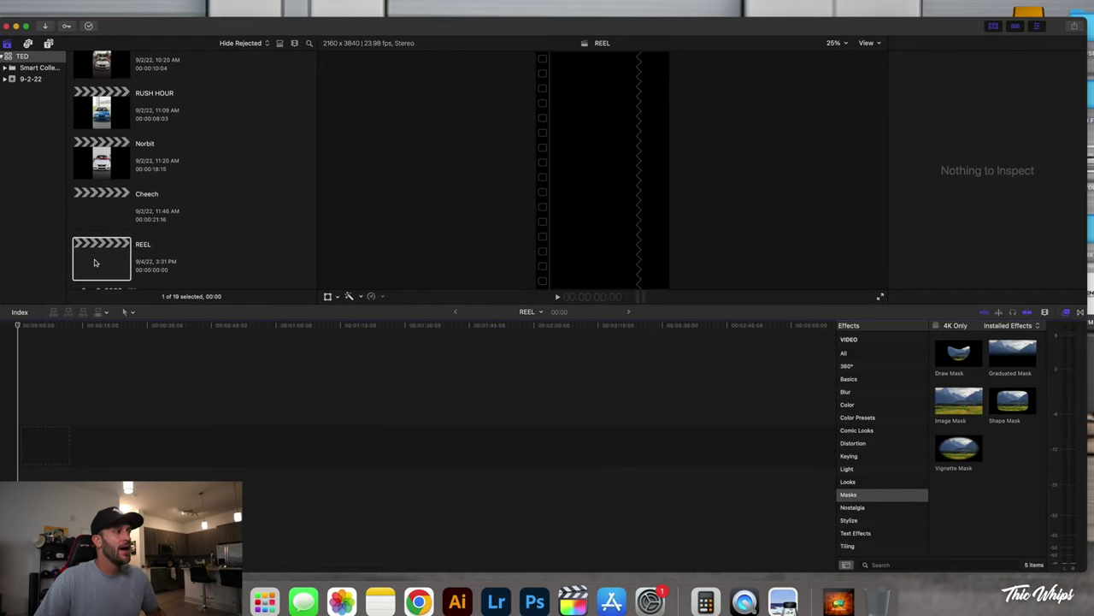
Open the settings of the REEL project, check its vertical format, resolution and frame rate, and confirm them.
right_click(82, 261)
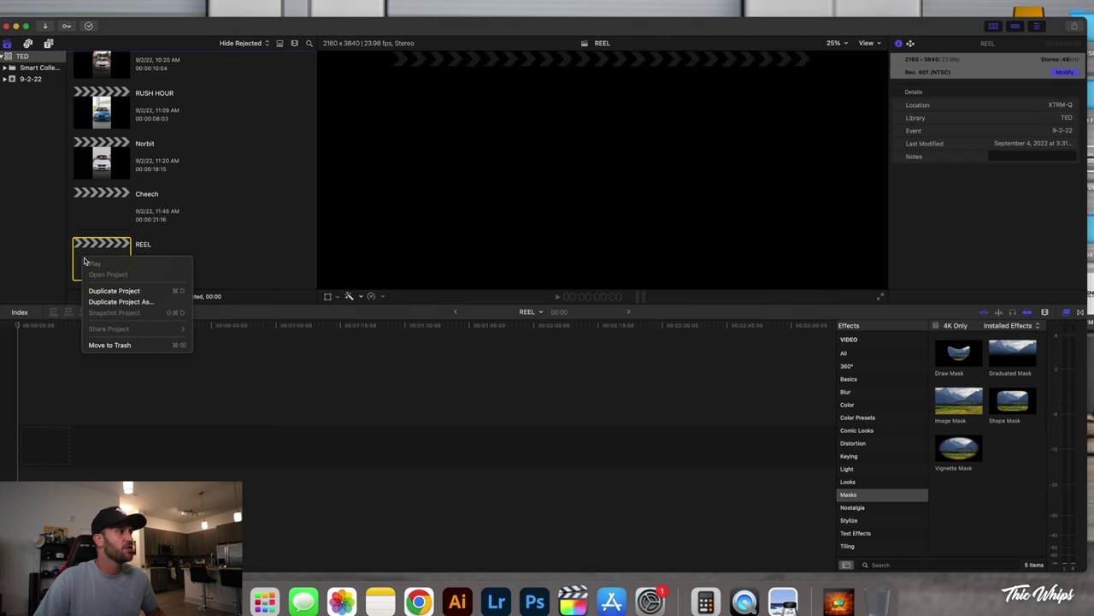
click(115, 301)
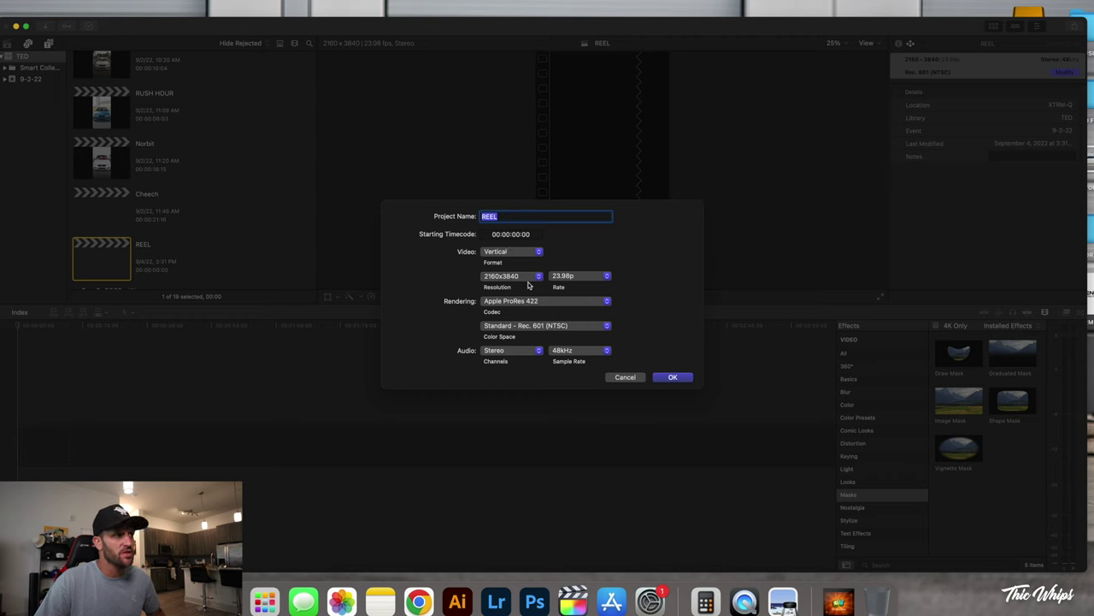
click(674, 378)
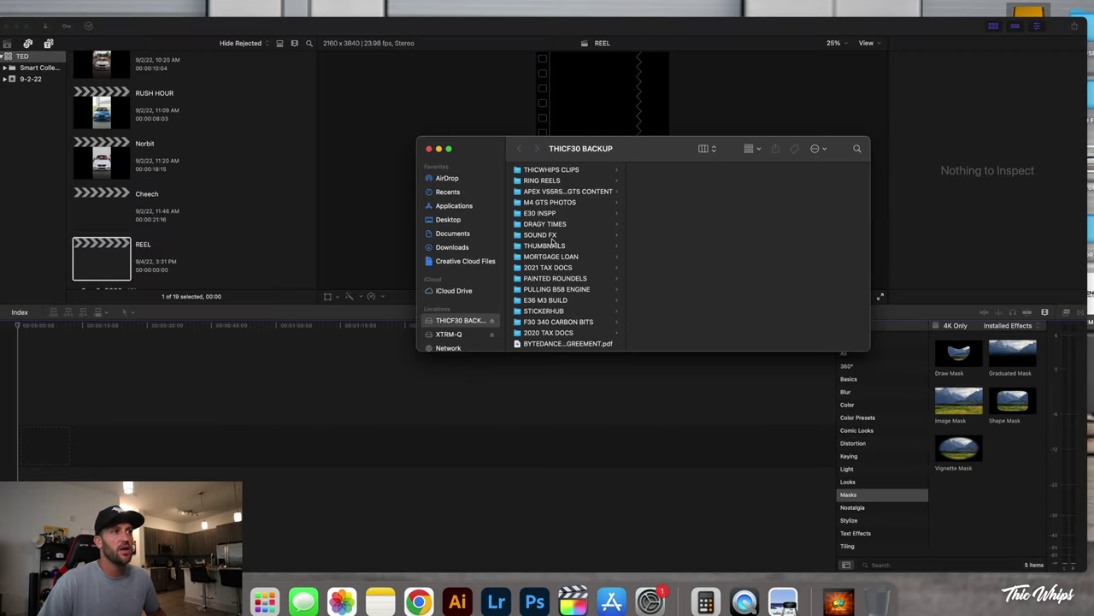
Browse the THICF30 BACKUP drive and open the *E90 M3 PHOTOS folder.
scroll(556, 257, down, 5)
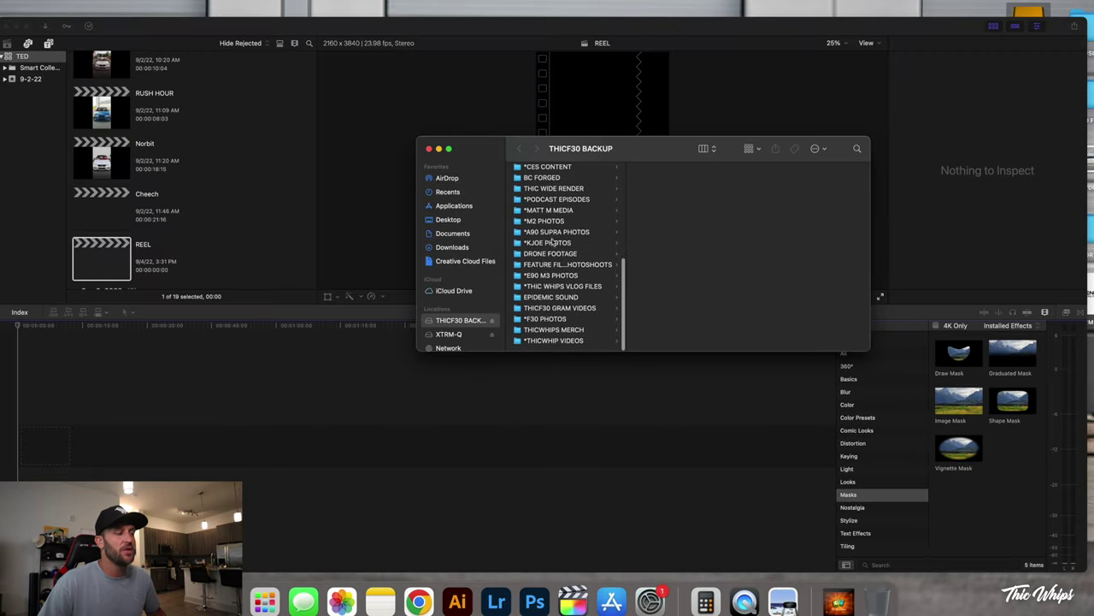
click(571, 319)
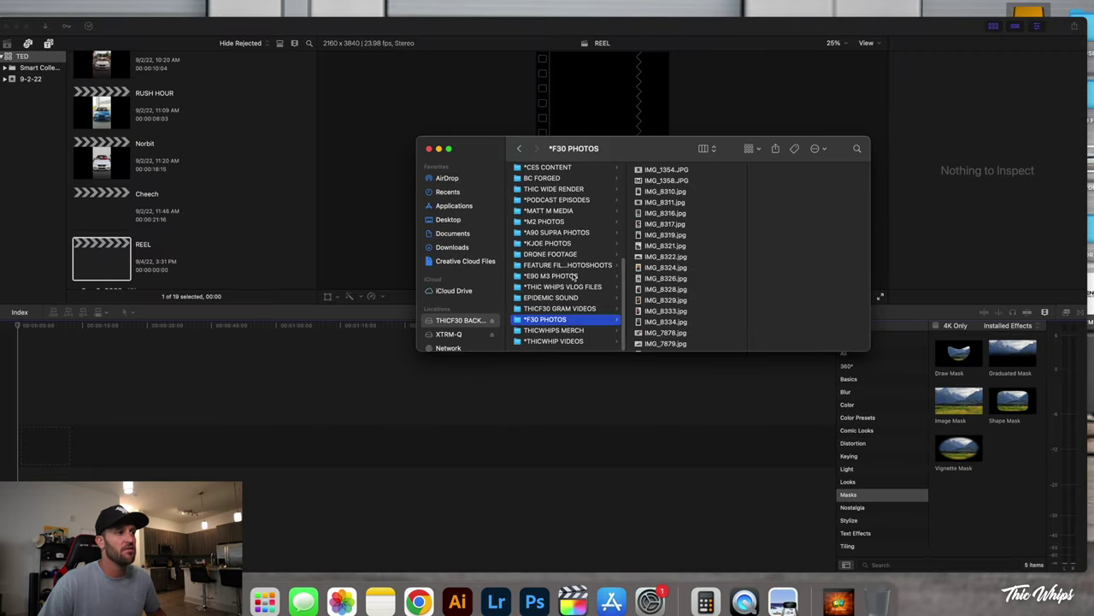
scroll(575, 319, up, 3)
scroll(574, 319, up, 5)
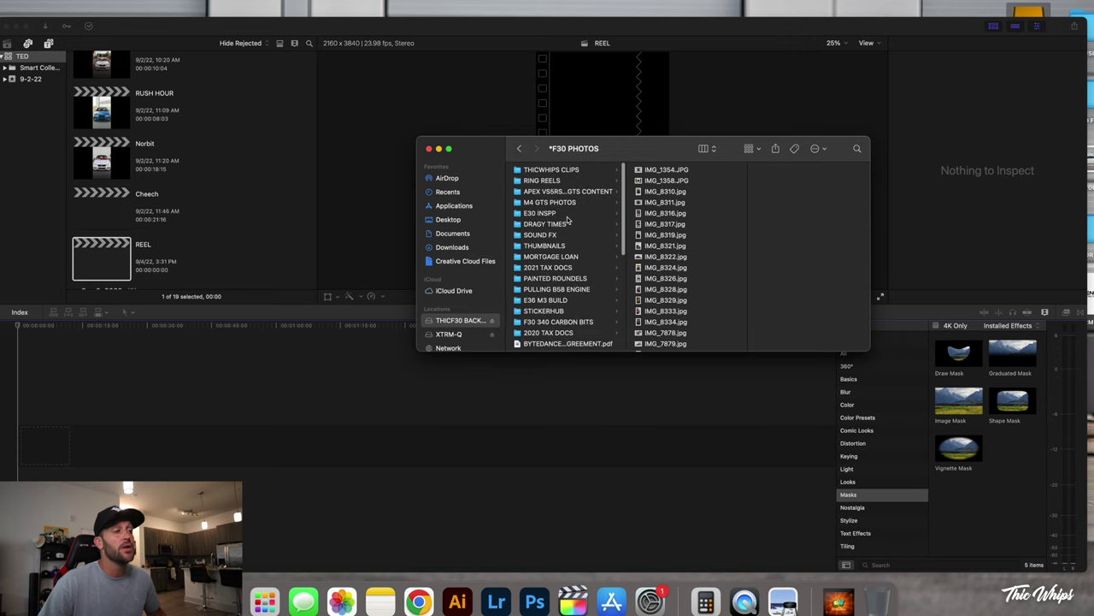
scroll(558, 224, down, 8)
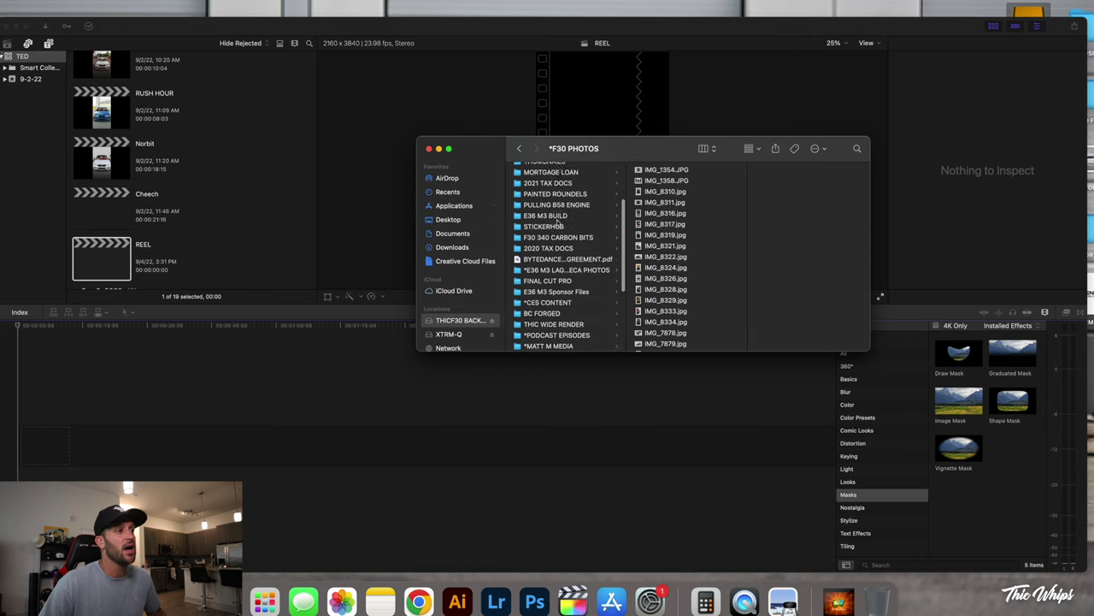
scroll(560, 224, up, 1)
scroll(560, 224, down, 1)
click(566, 277)
Preview the front-view photos of the blue car and add IMG_0755.jpg to the empty REEL timeline.
click(671, 190)
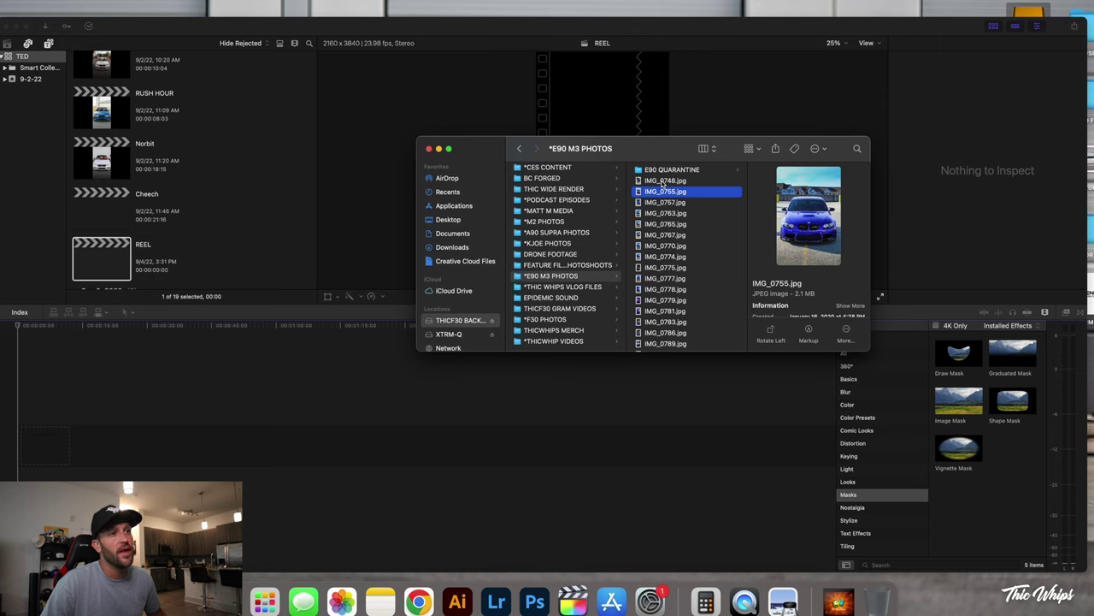
click(665, 203)
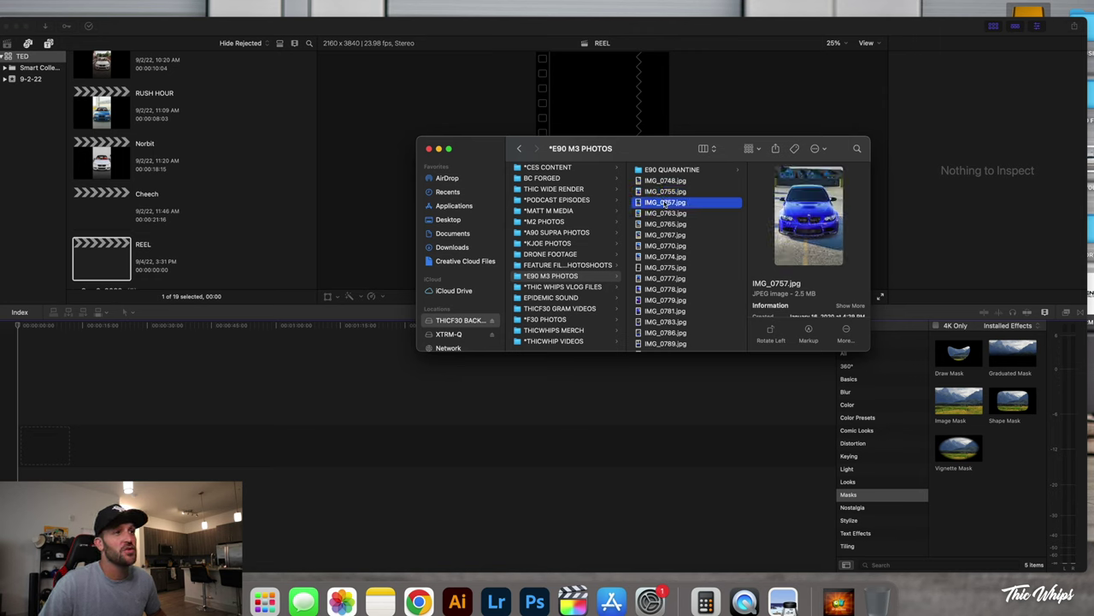
click(666, 192)
drag(666, 195, 444, 441)
click(444, 442)
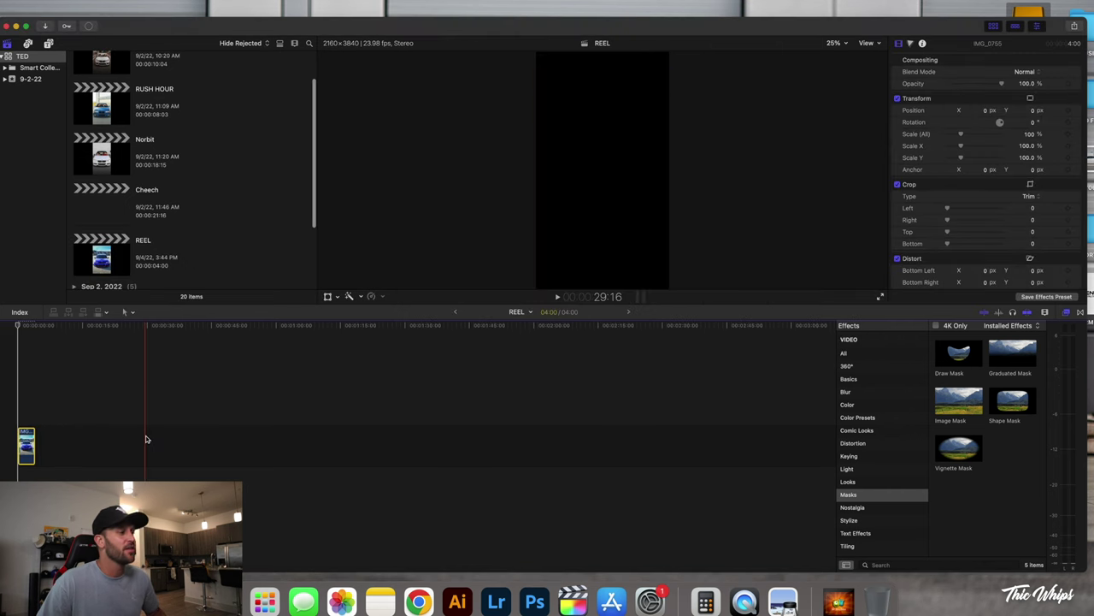
Extend the IMG_0755 photo clip to about 1 minute 35 seconds on the timeline.
click(24, 420)
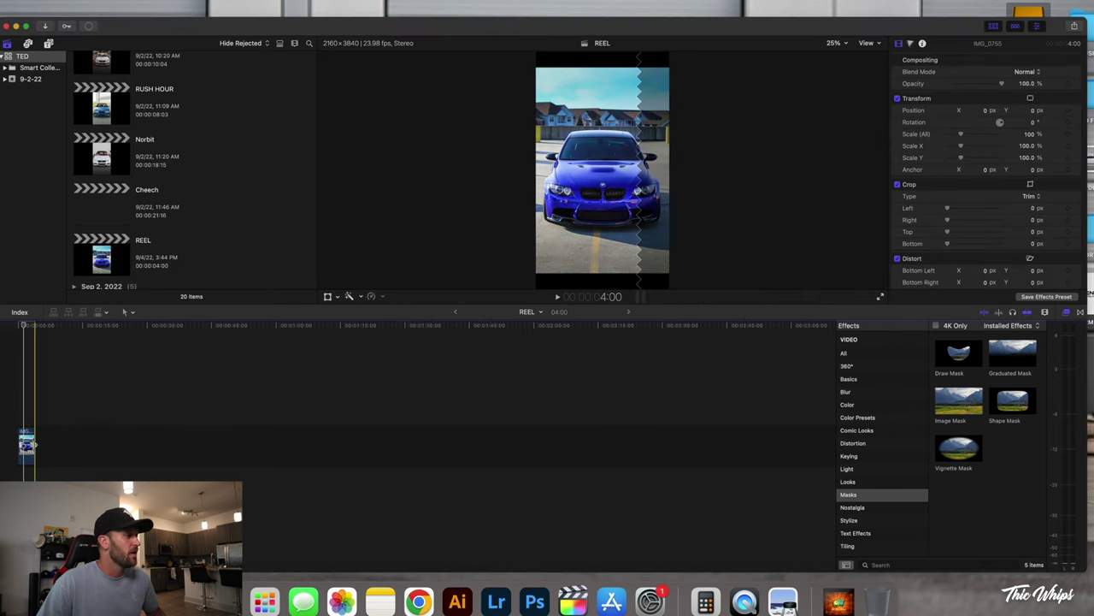
drag(34, 445, 425, 445)
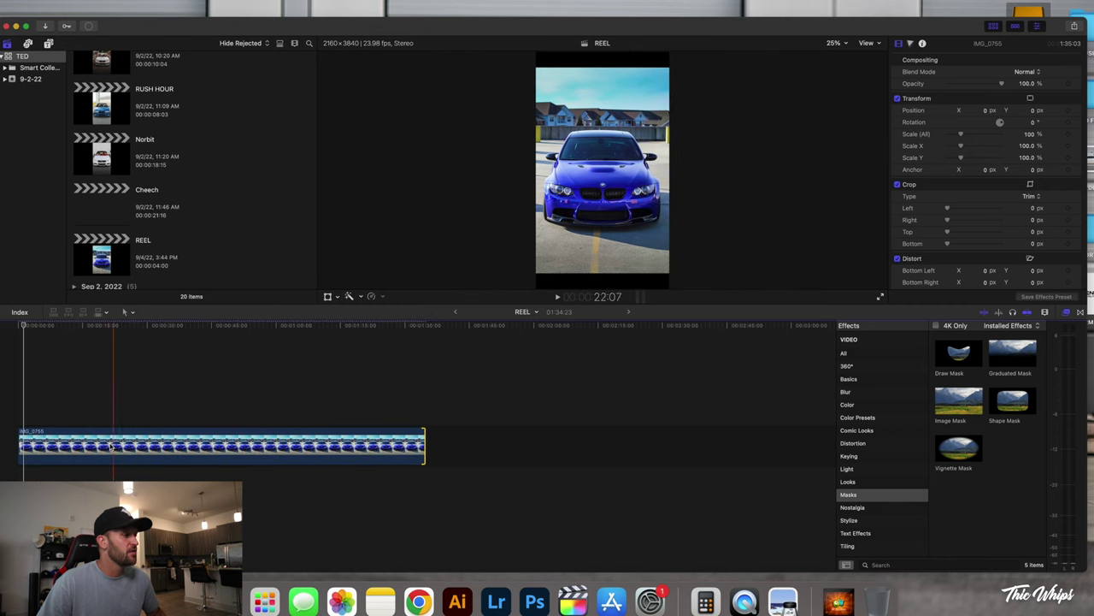
Scale the photo to 112% and shift it to X 12.0 px, Y -29.5 px so the car fills the vertical frame.
click(328, 296)
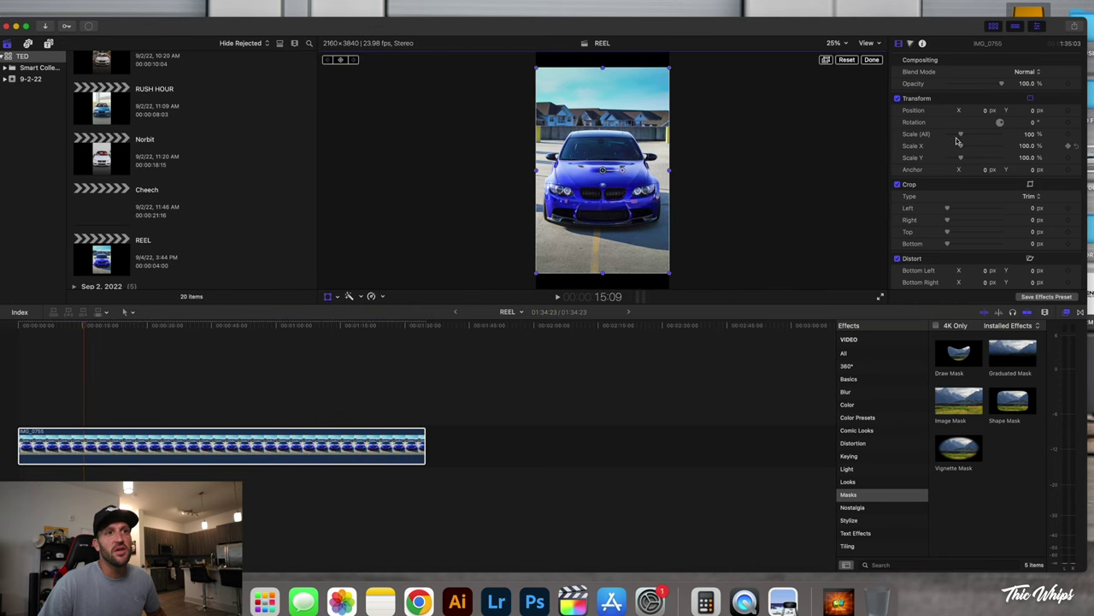
drag(960, 135, 964, 136)
drag(598, 213, 599, 216)
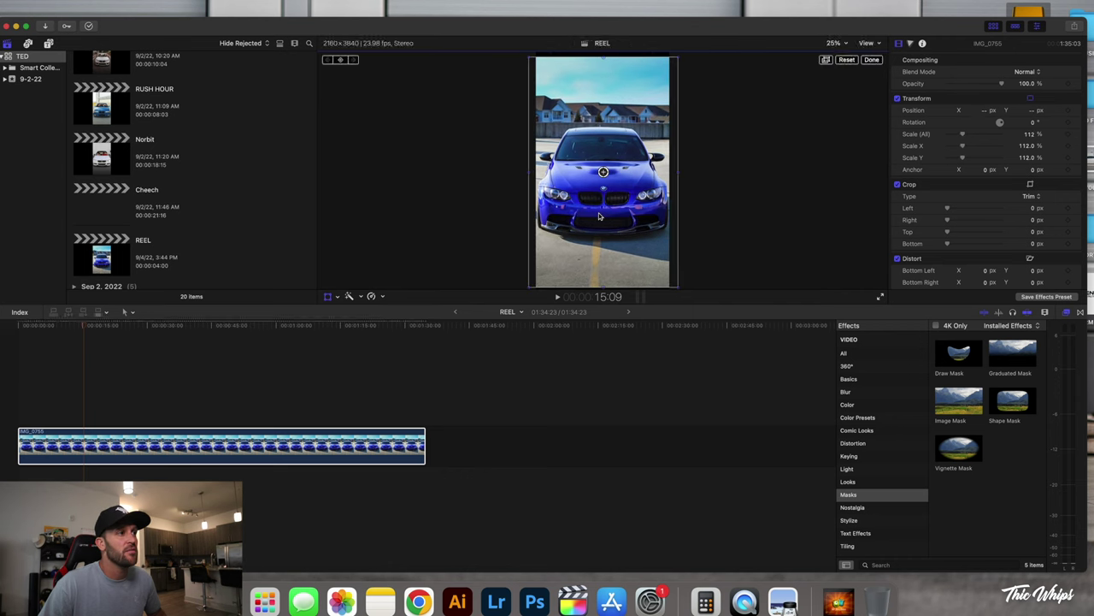
click(872, 59)
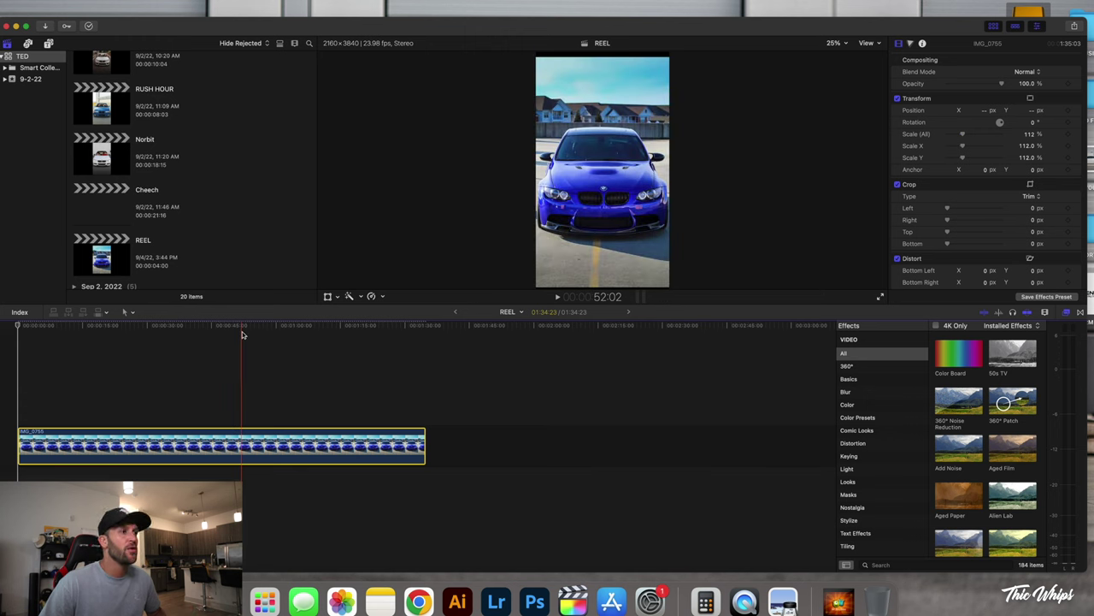
Add the downloaded Pixar Mike's New Car video above the photo clip, aligned to the start of the timeline.
click(838, 601)
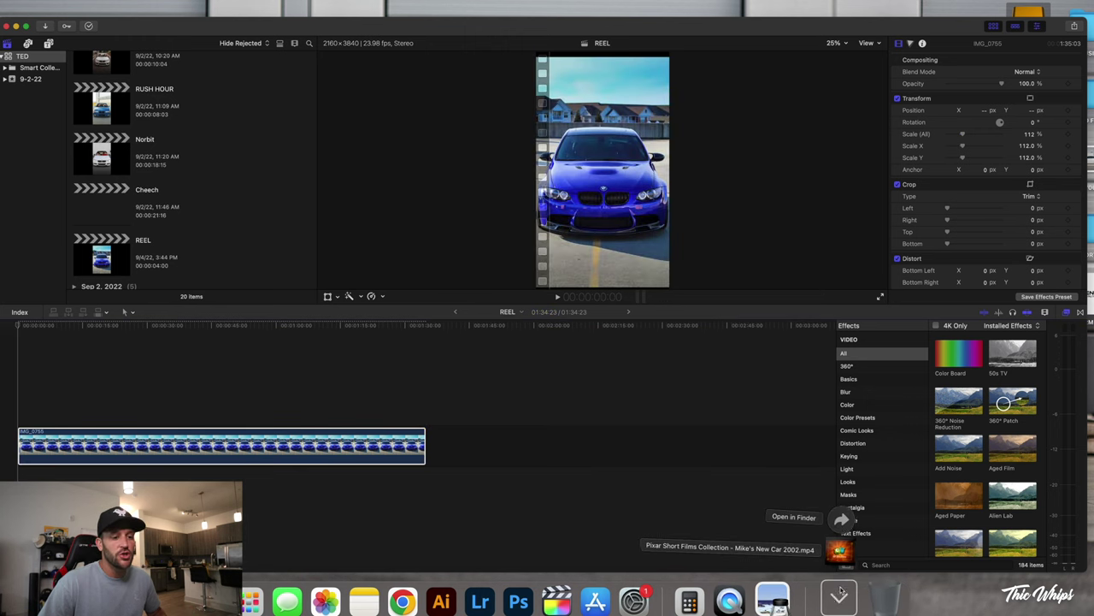
drag(844, 549, 227, 374)
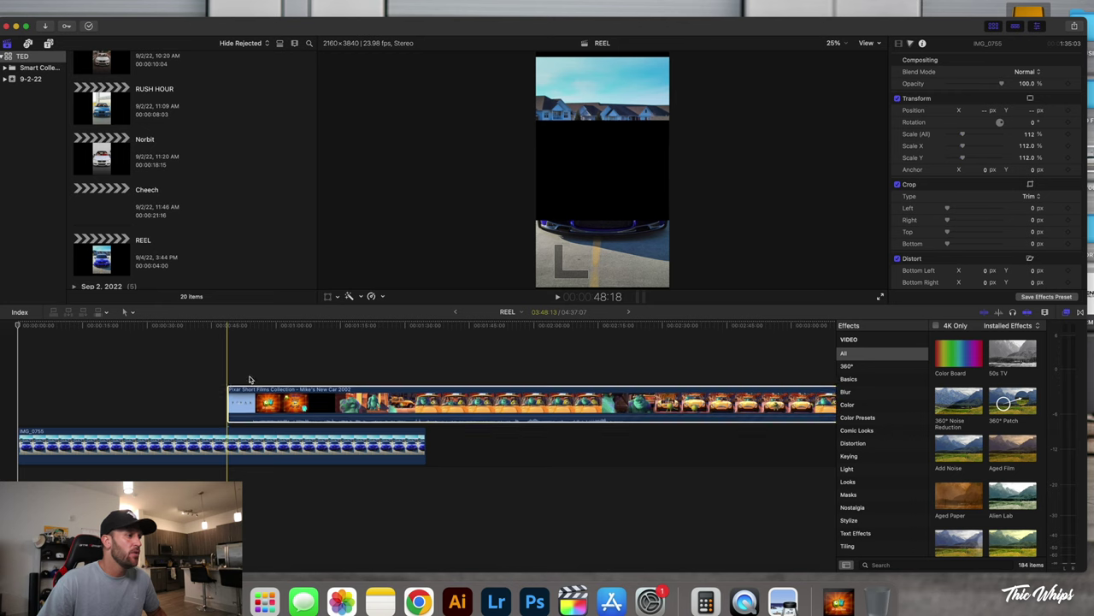
drag(408, 399, 201, 399)
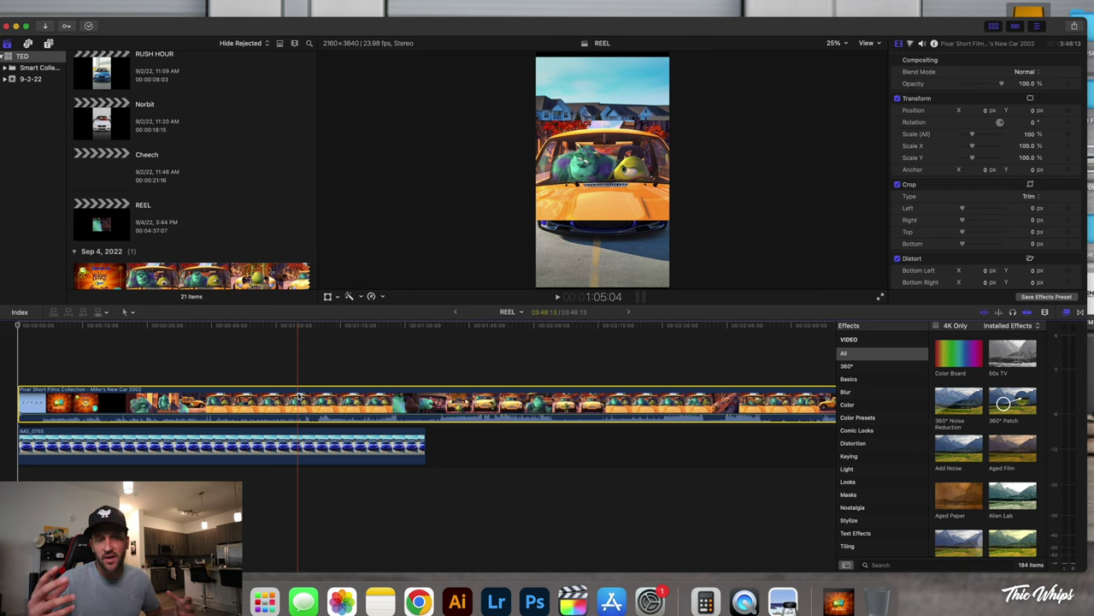
Play through the Mike's New Car clip to find where the car scene should start, stopping at about 45 seconds.
click(298, 396)
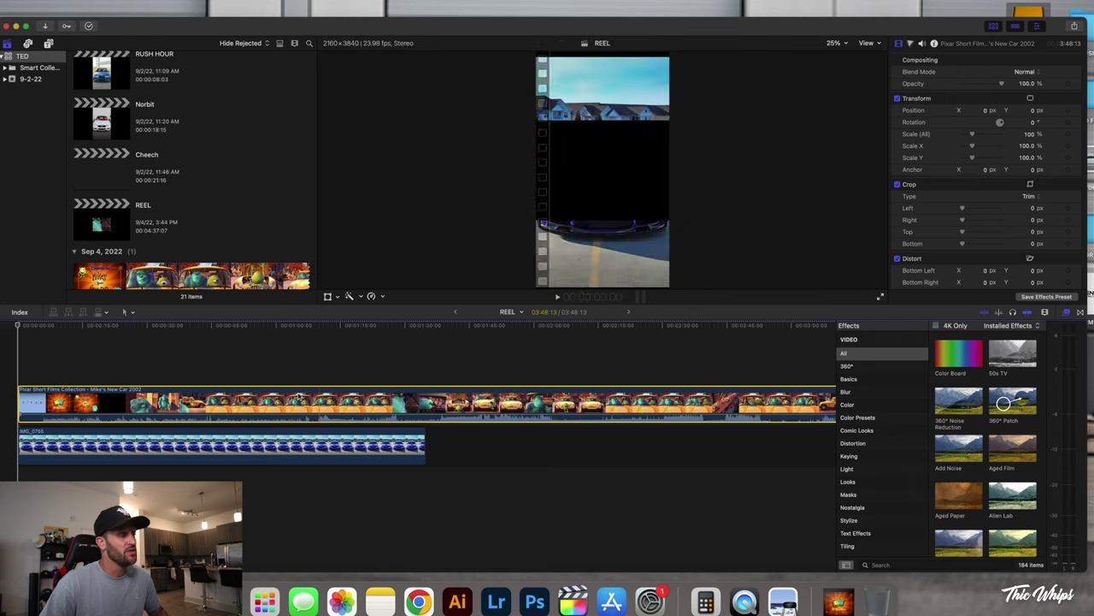
key(space)
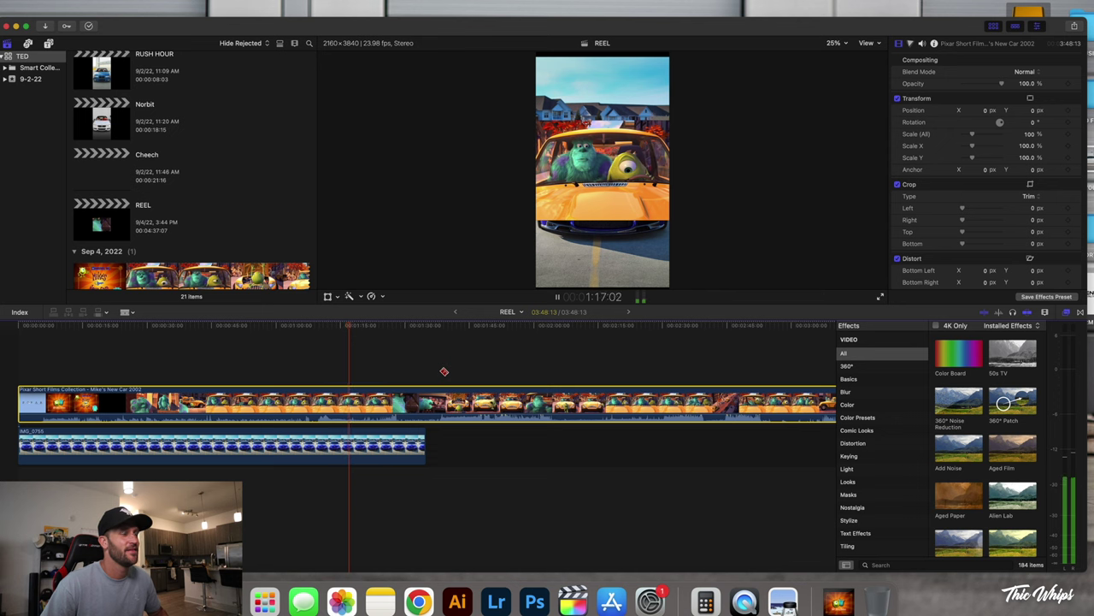
click(437, 369)
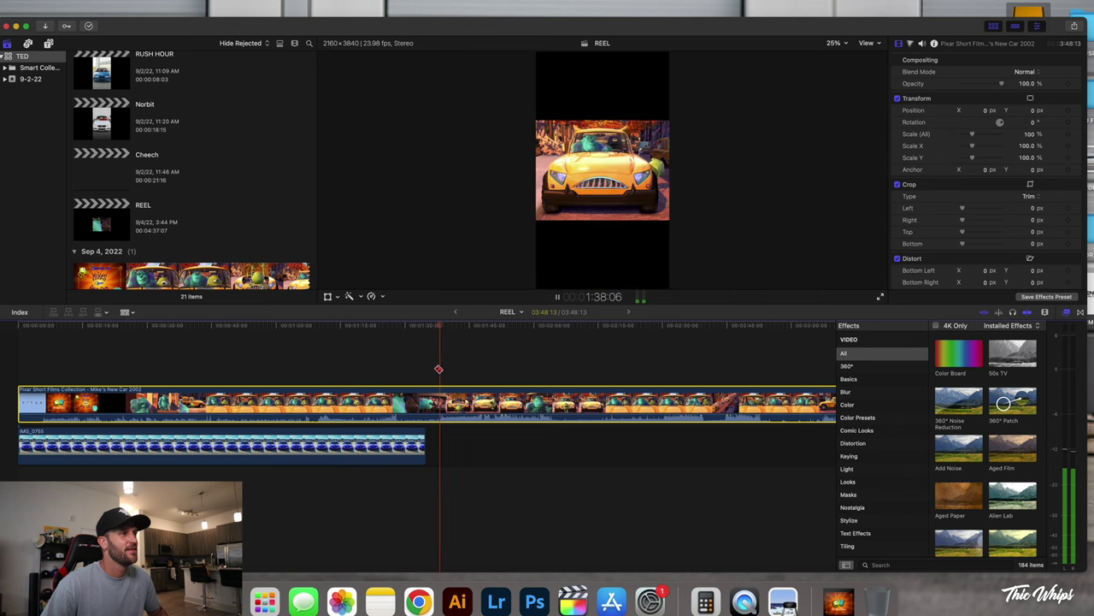
key(space)
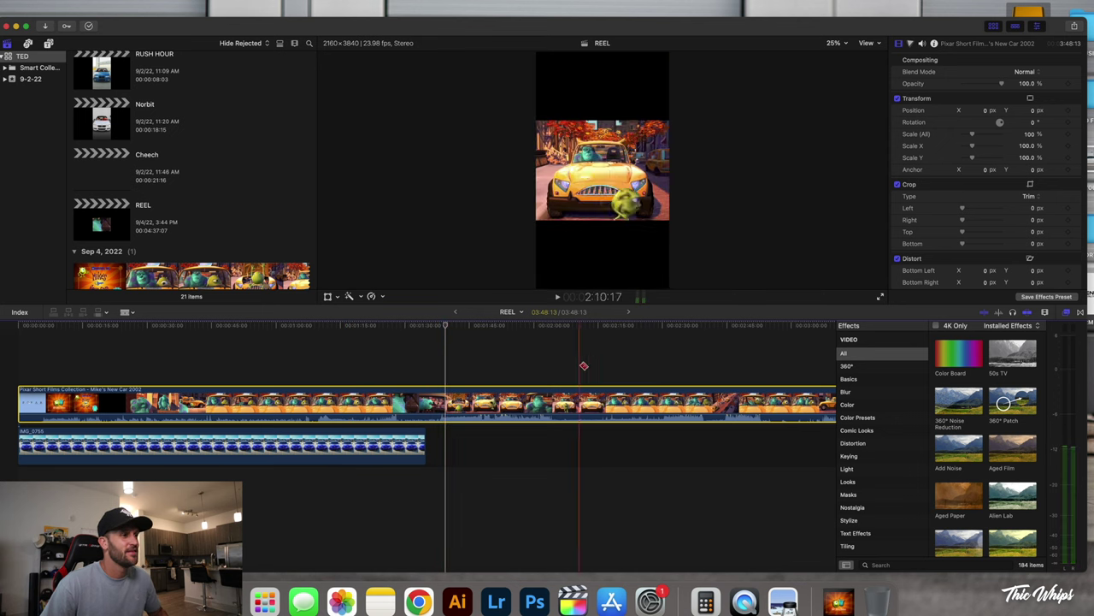
key(space)
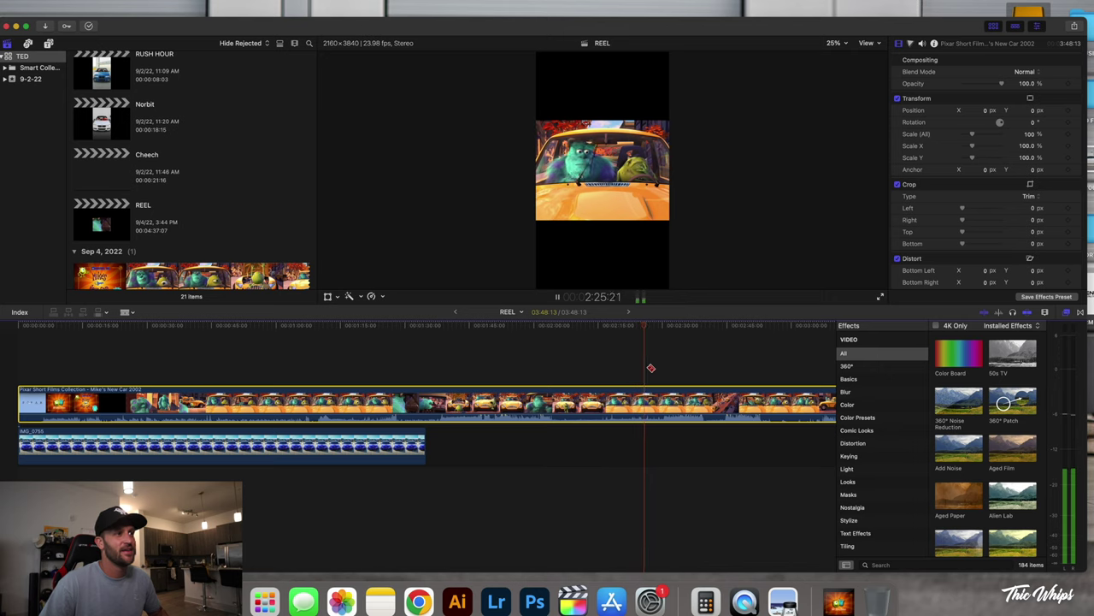
scroll(648, 372, right, 10)
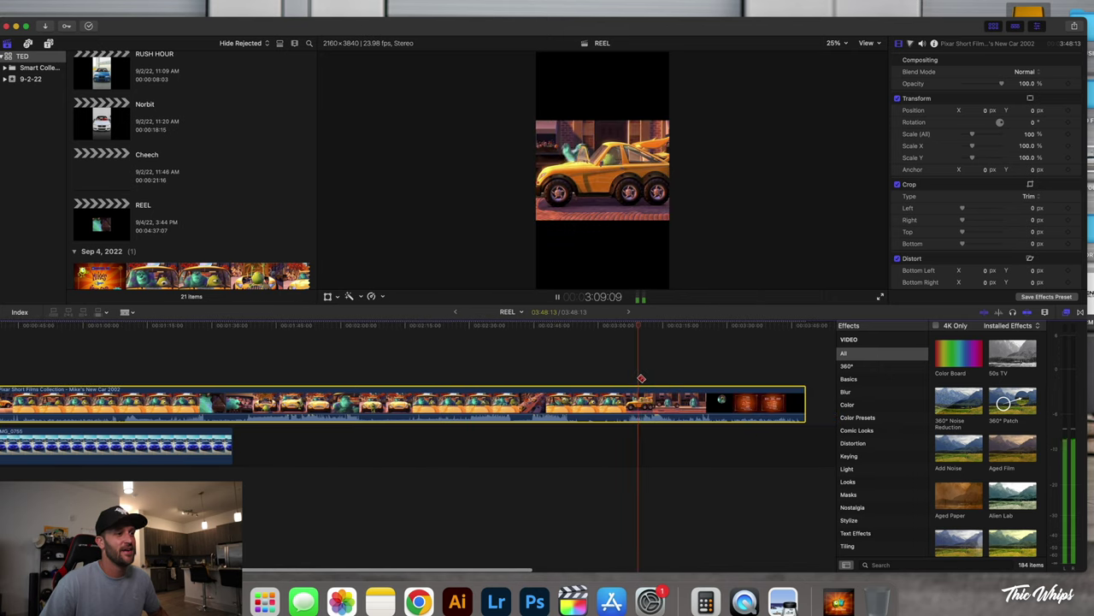
scroll(642, 378, left, 5)
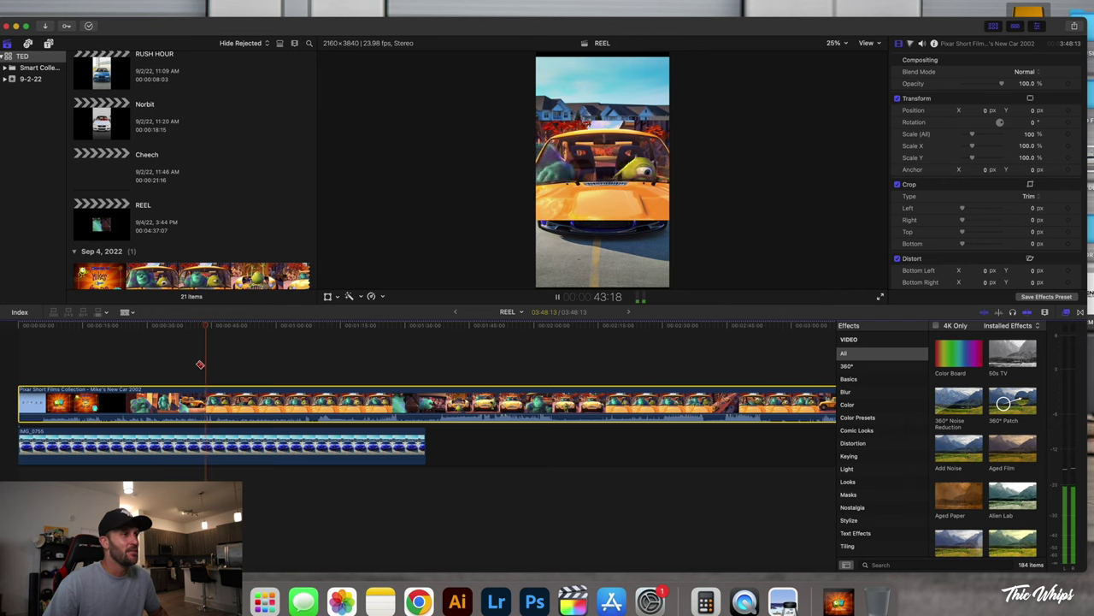
key(space)
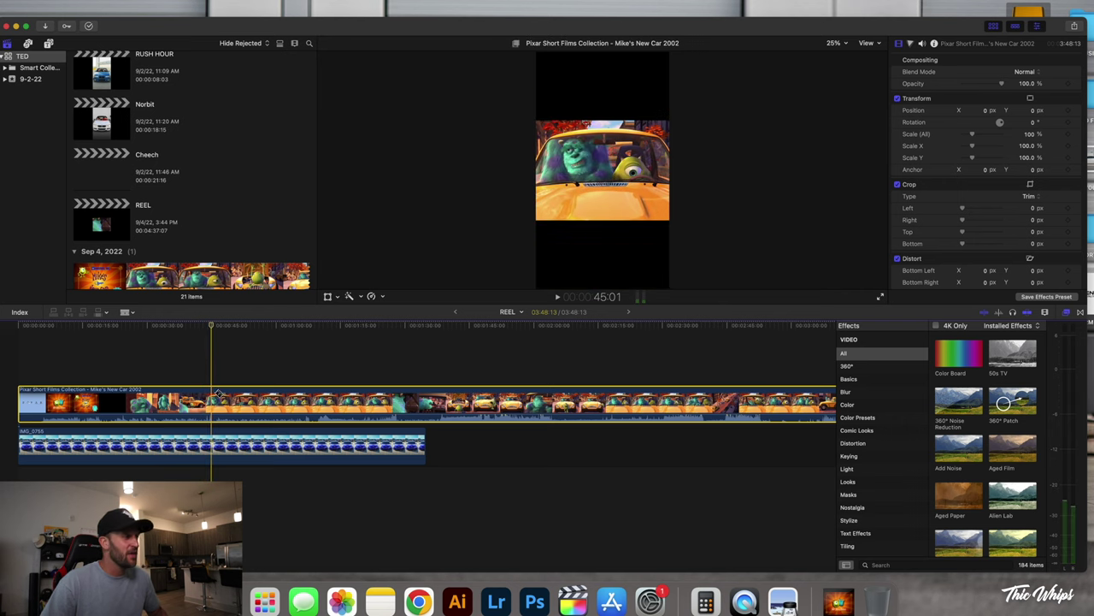
Cut off the first 45 seconds or so of the movie clip and move the remainder to the timeline start.
click(213, 399)
key(a)
click(163, 401)
key(Delete)
drag(227, 396, 32, 391)
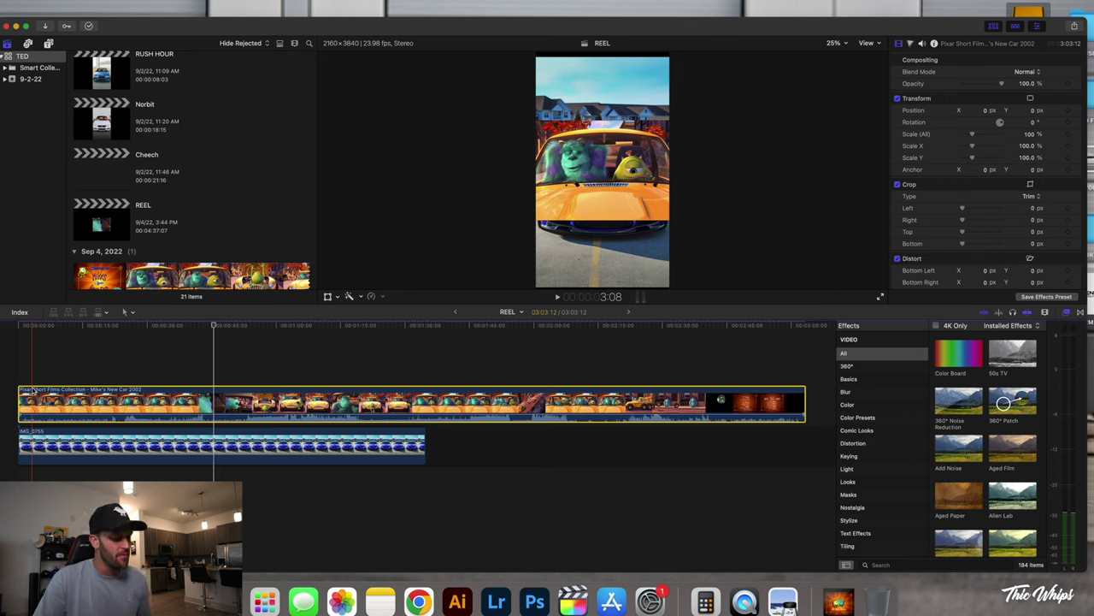
Play the shortened movie clip, cut it at about 43 seconds, and delete everything after the cut.
key(b)
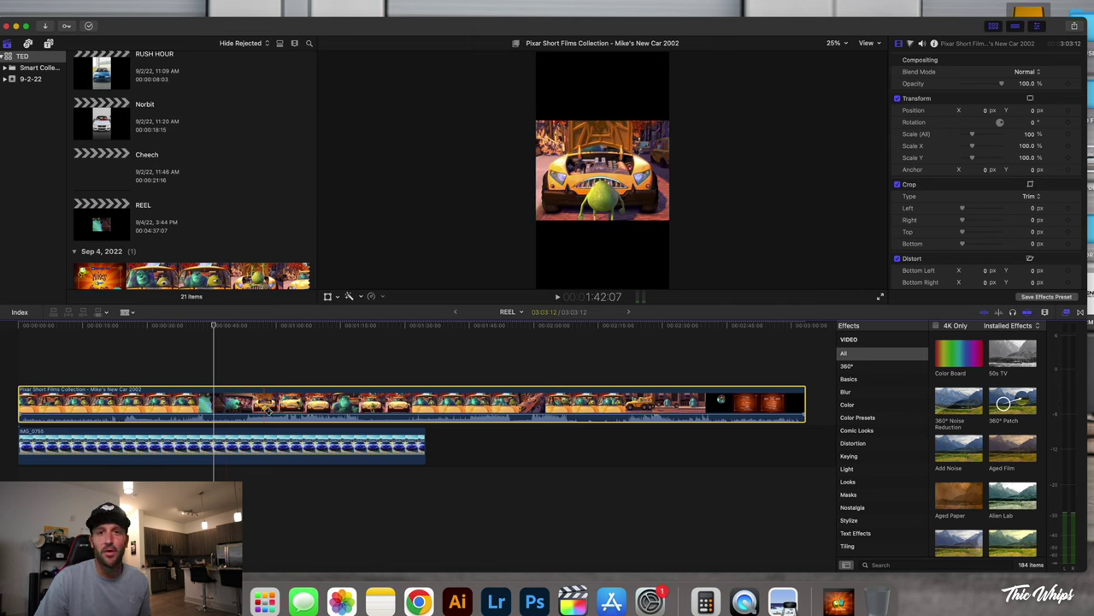
click(16, 352)
key(space)
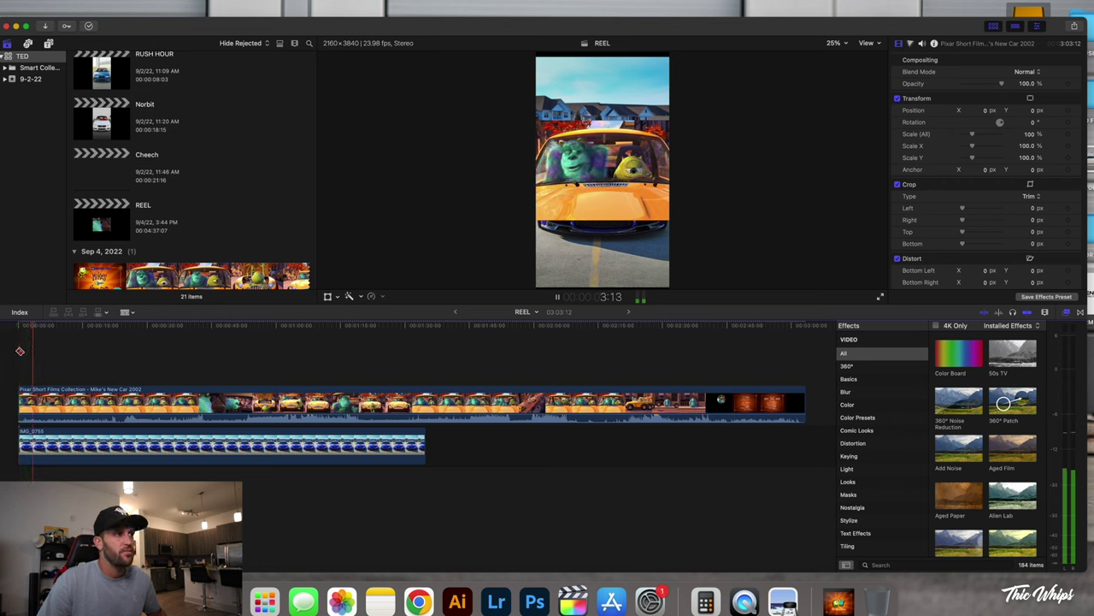
click(79, 361)
click(128, 364)
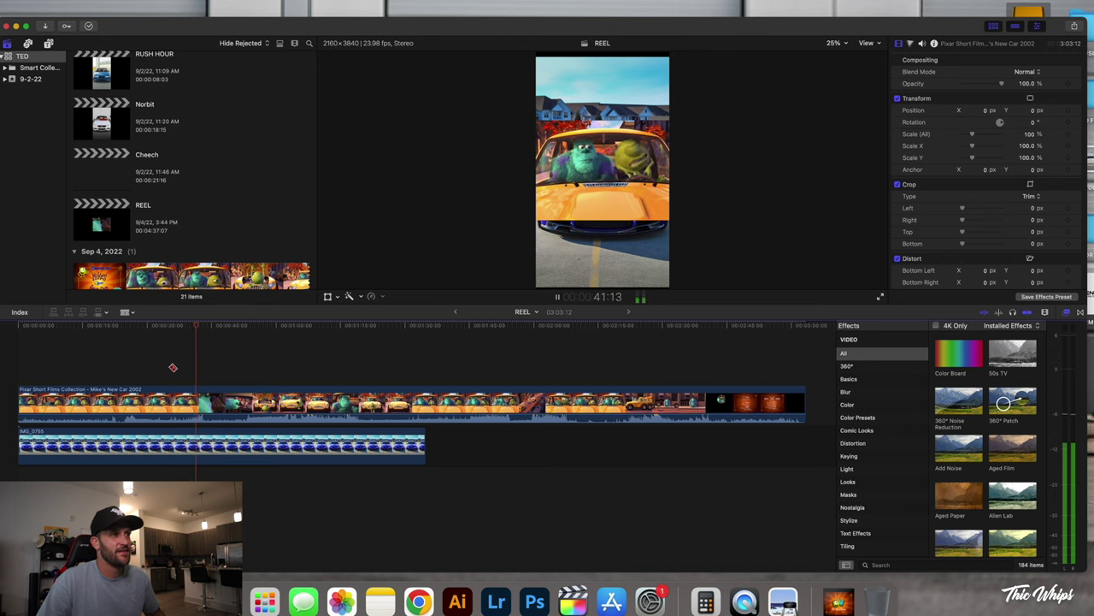
key(space)
click(203, 393)
key(a)
click(270, 407)
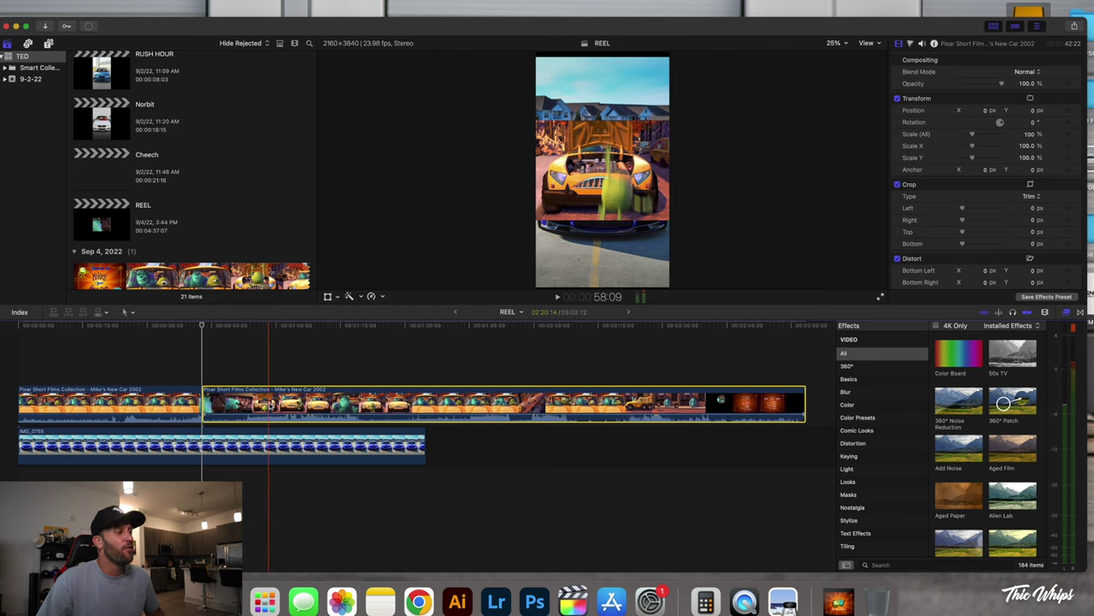
key(Delete)
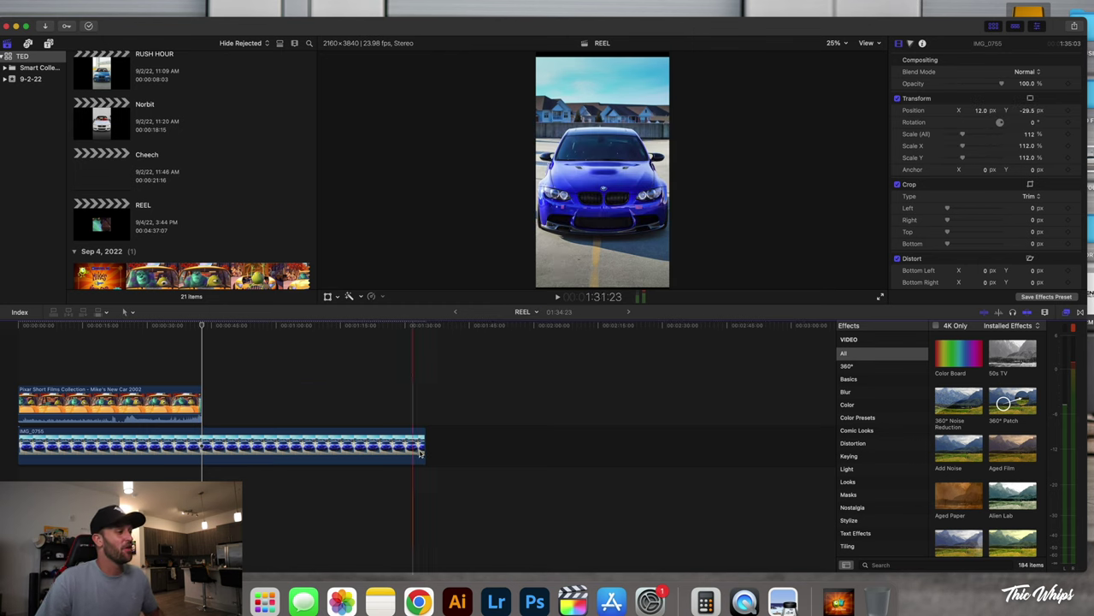
Trim the end of the photo clip to match the movie clip, and preview the movie clip from about 32 seconds.
drag(424, 451, 202, 450)
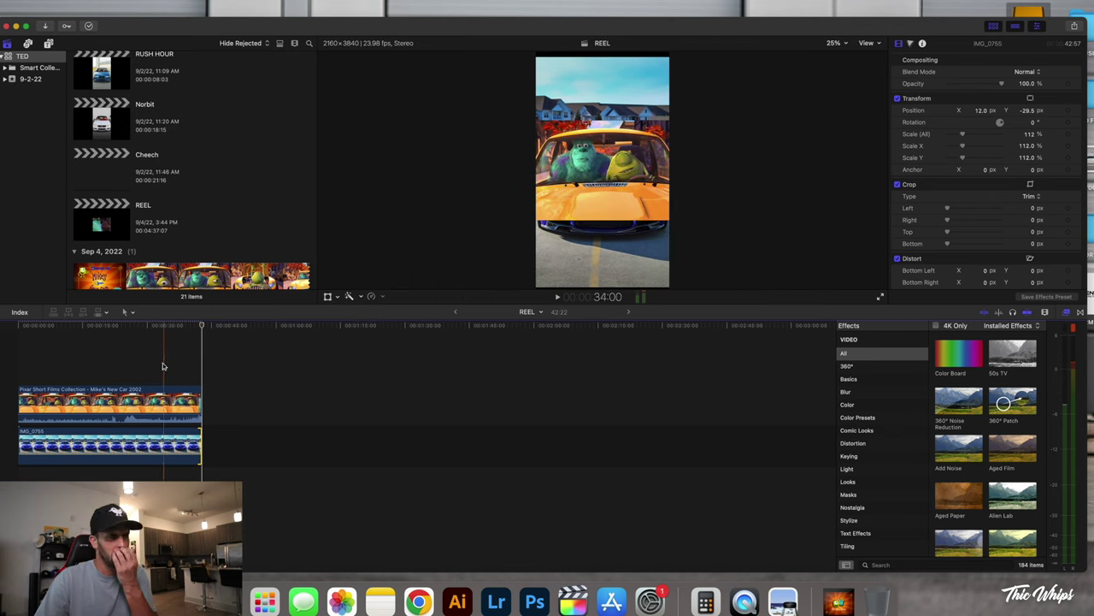
click(155, 399)
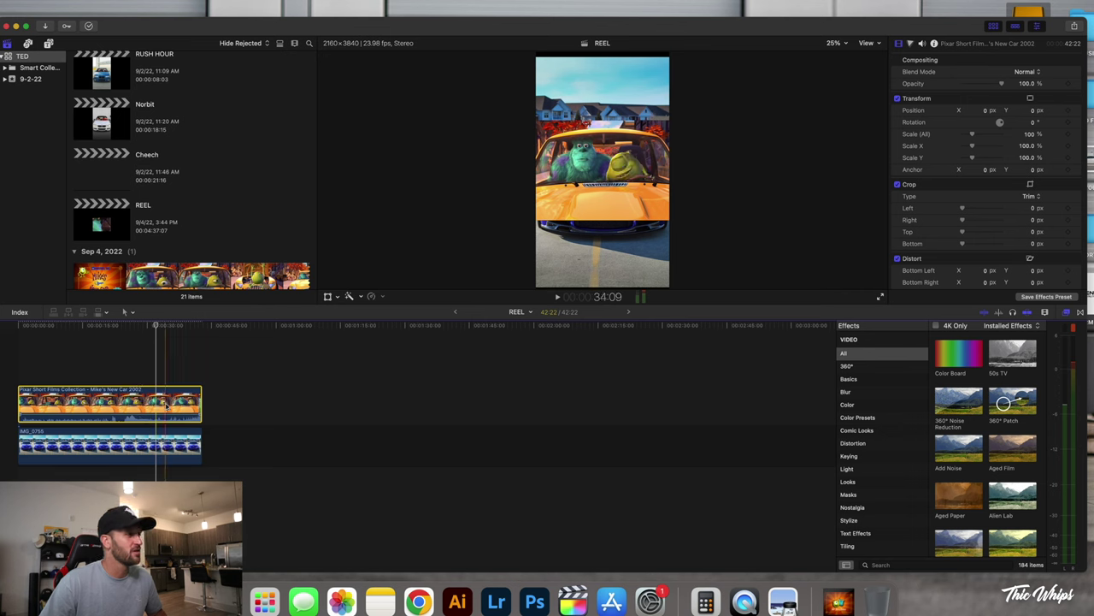
key(space)
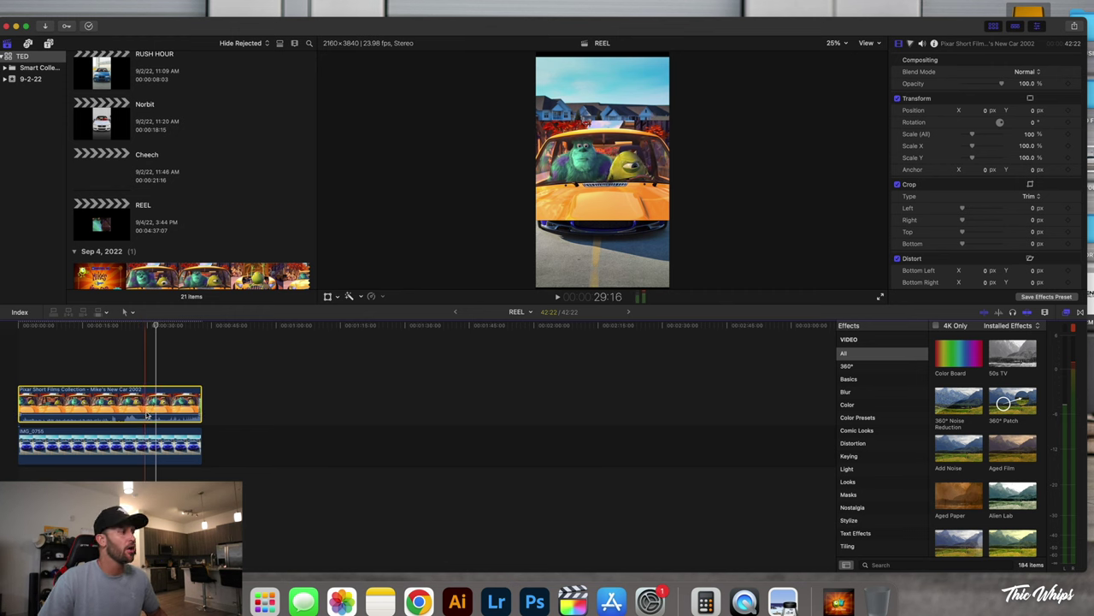
Scale the movie clip to about 79% to fit the car's windshield, and park it above the car at about Y 1373 px.
click(328, 297)
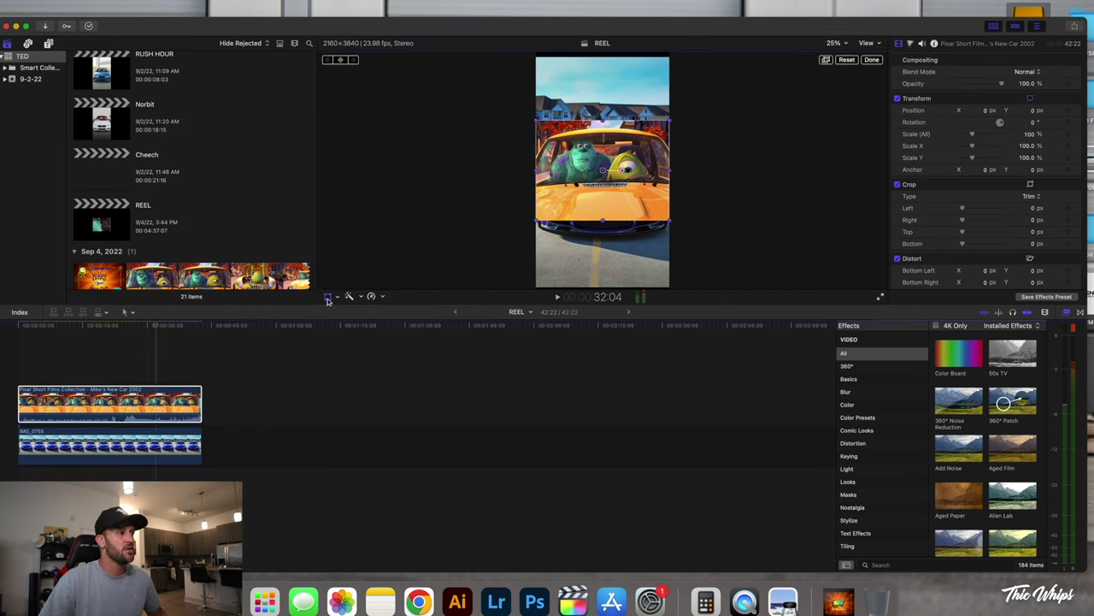
drag(666, 123, 625, 182)
drag(652, 237, 651, 238)
drag(652, 239, 653, 243)
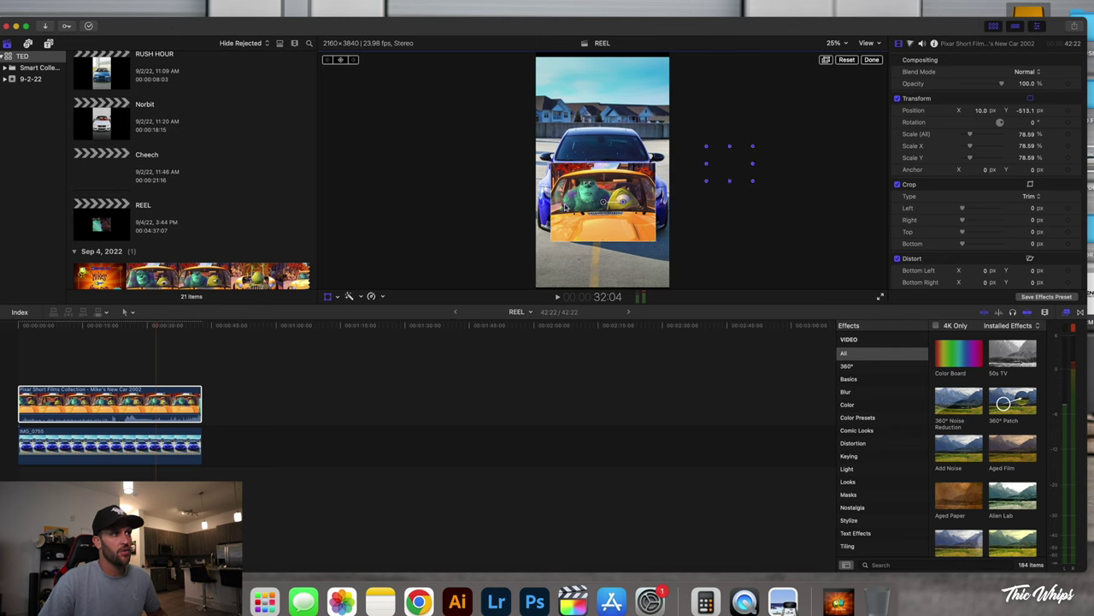
drag(589, 195, 582, 204)
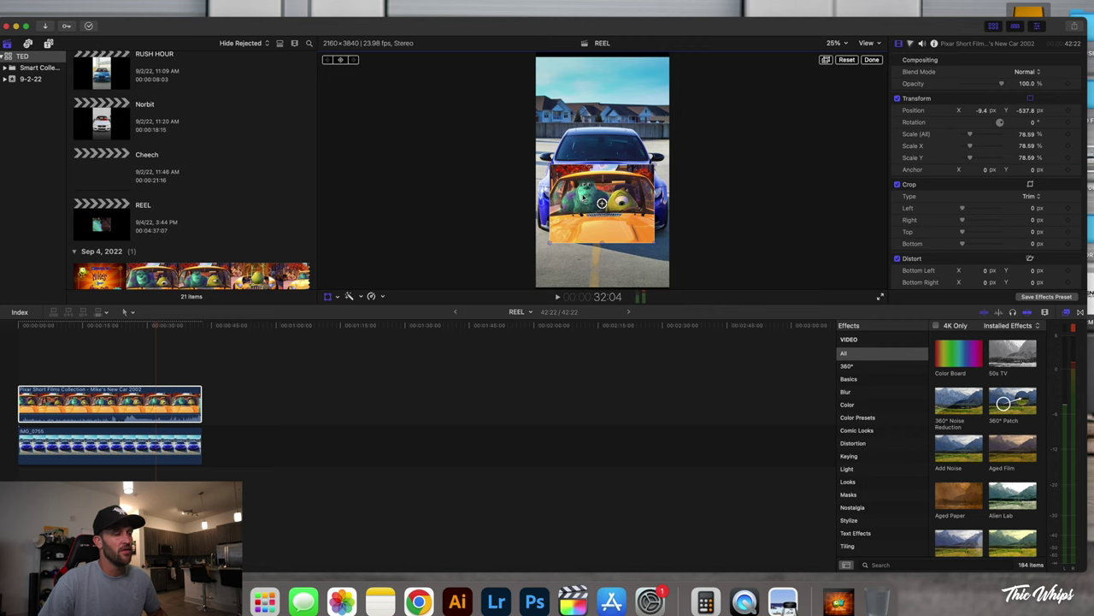
drag(584, 197, 583, 197)
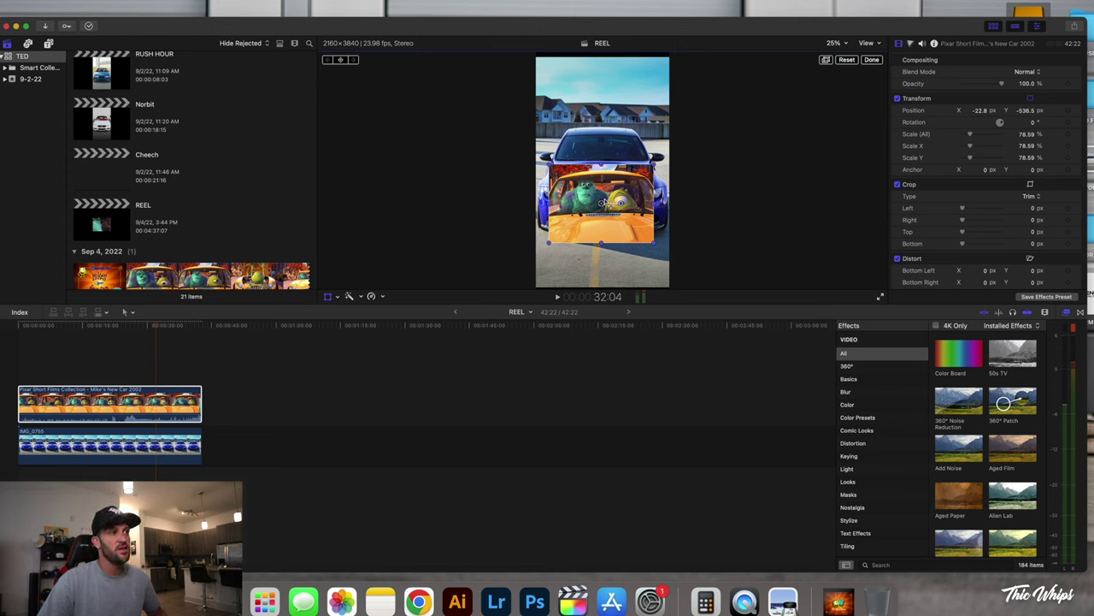
drag(635, 215, 635, 96)
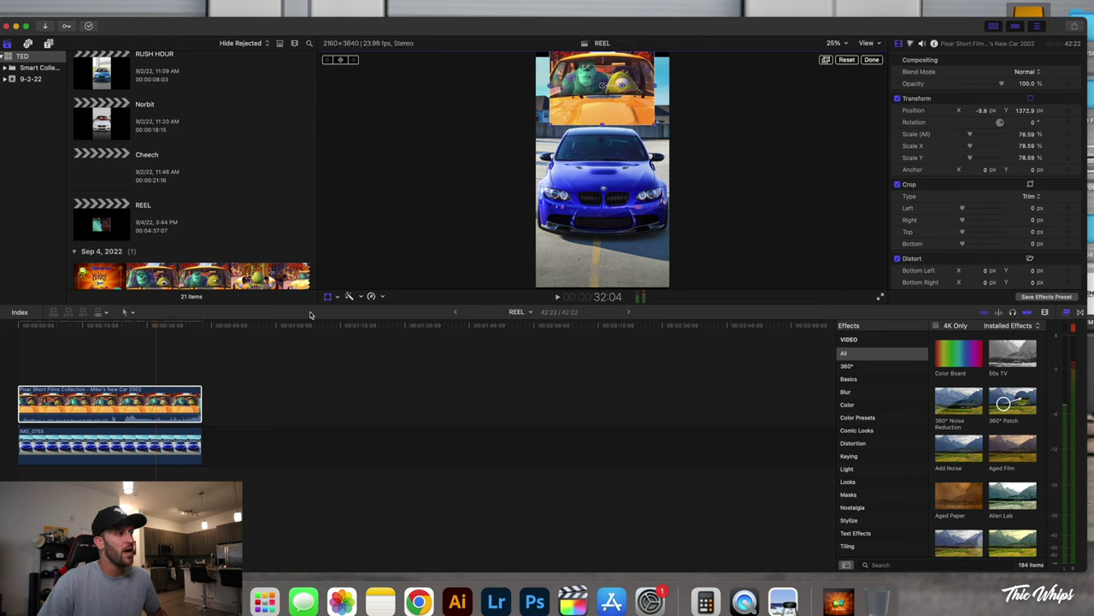
Apply the Draw Mask effect to the movie clip, with the playhead at about 25 seconds.
click(124, 378)
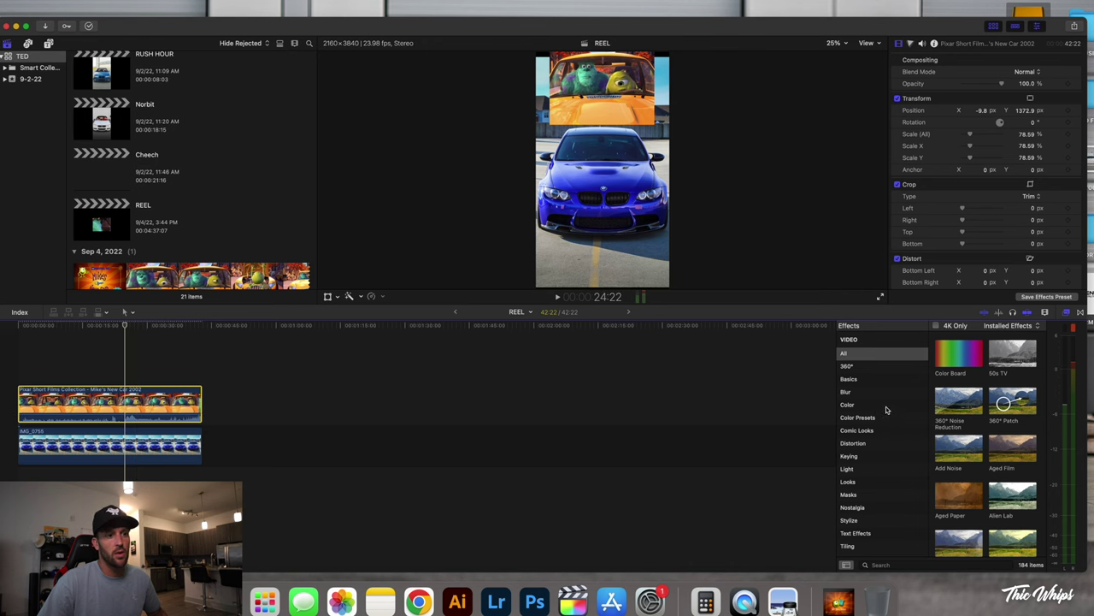
click(851, 495)
click(963, 357)
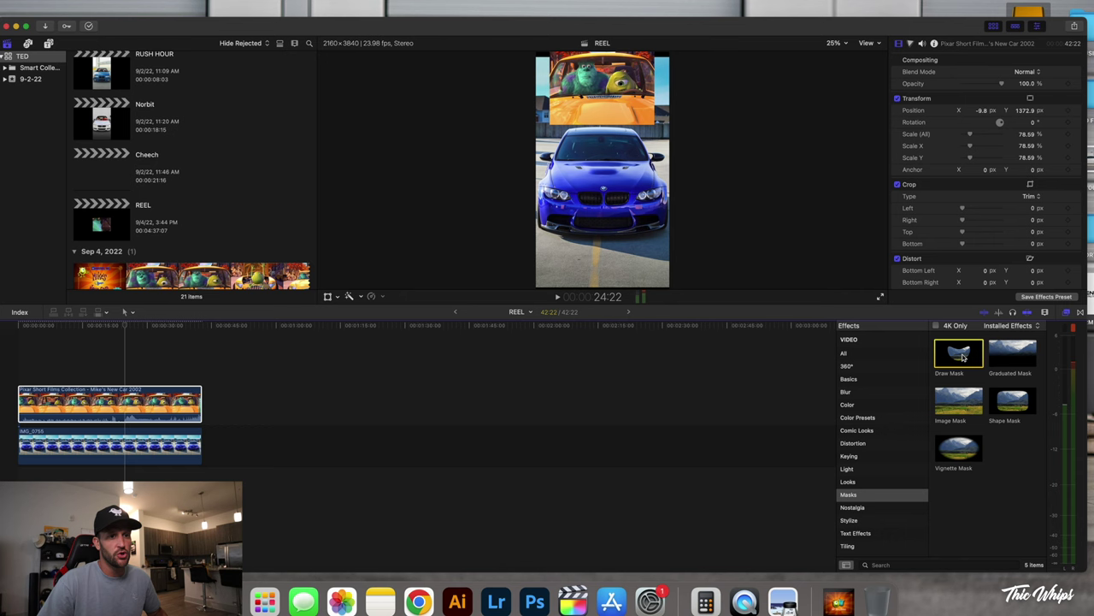
mouse_move(956, 356)
mouse_down()
mouse_move(894, 340)
mouse_move(240, 329)
mouse_move(158, 404)
mouse_up()
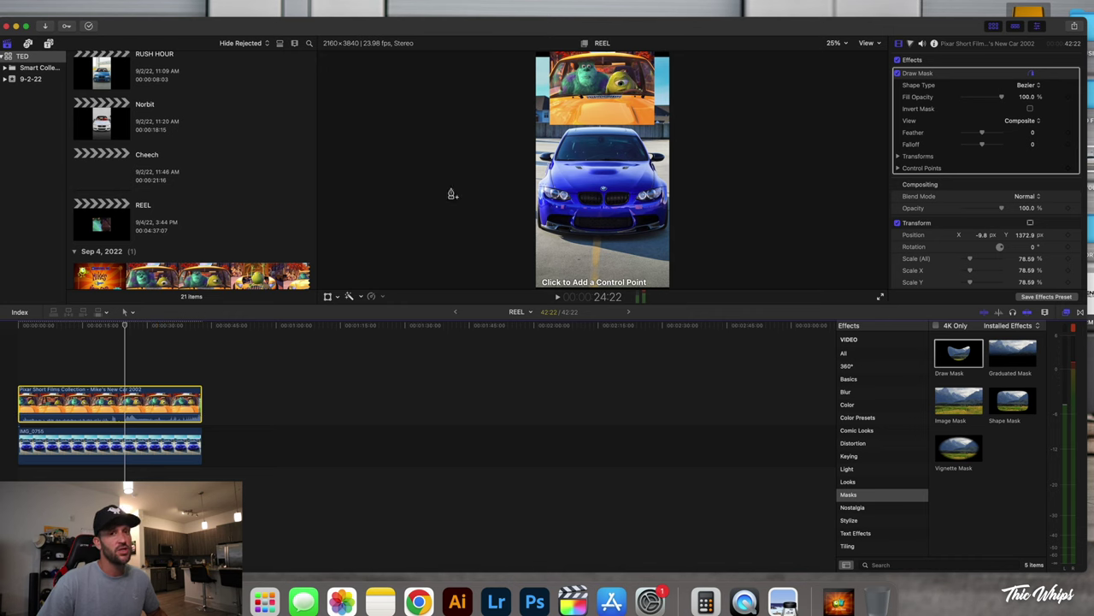
Trace the mask from the windshield's upper-left corner down its left edge to the lower-left corner.
key(super+equal)
click(566, 138)
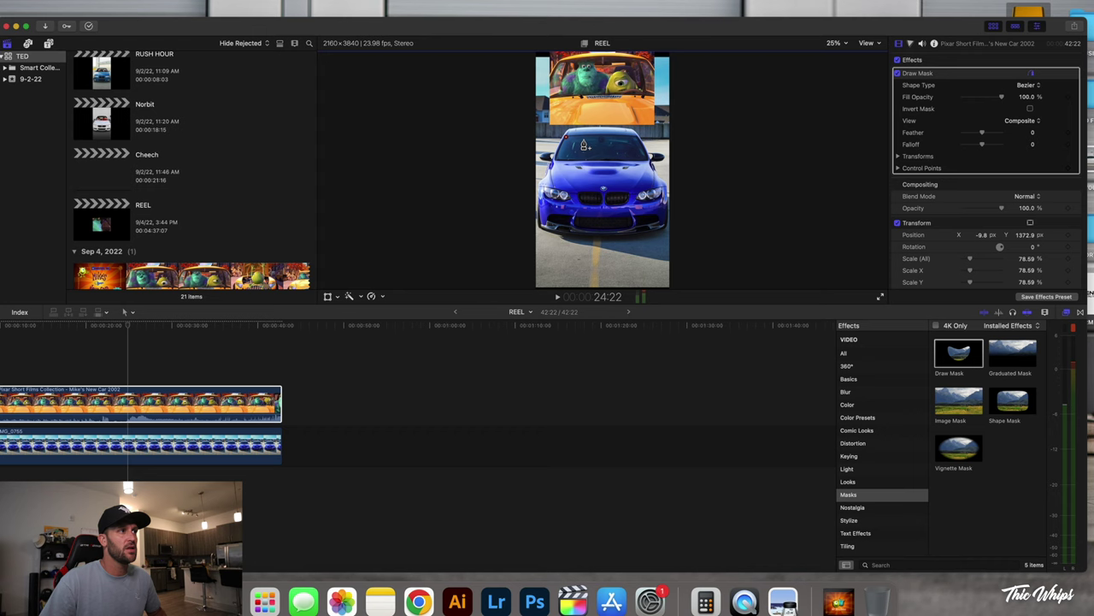
key(super+equal)
key(super+equal)
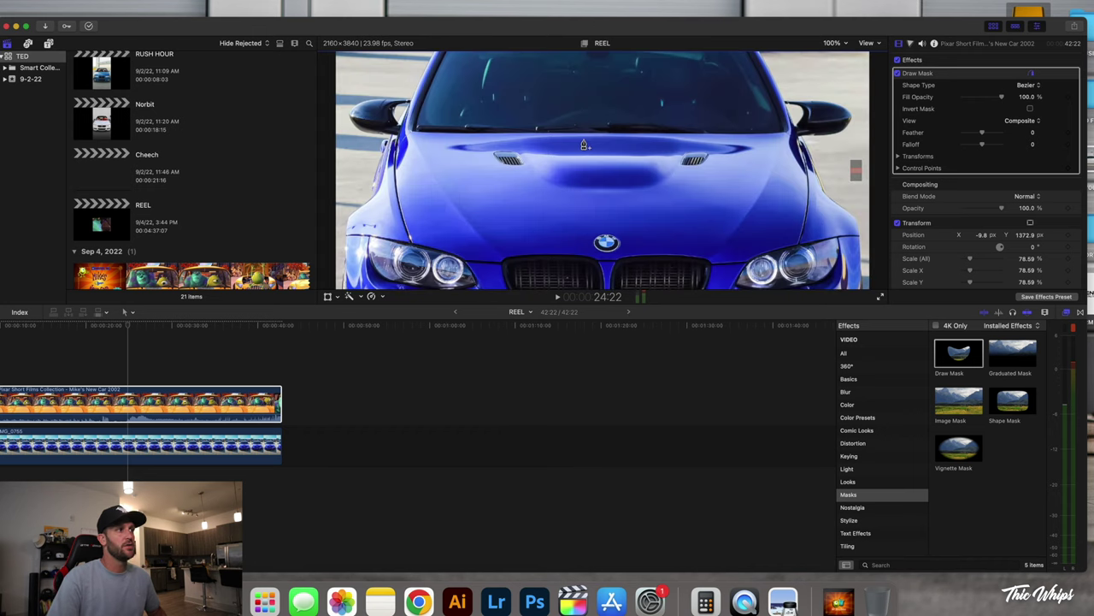
scroll(854, 168, up, 5)
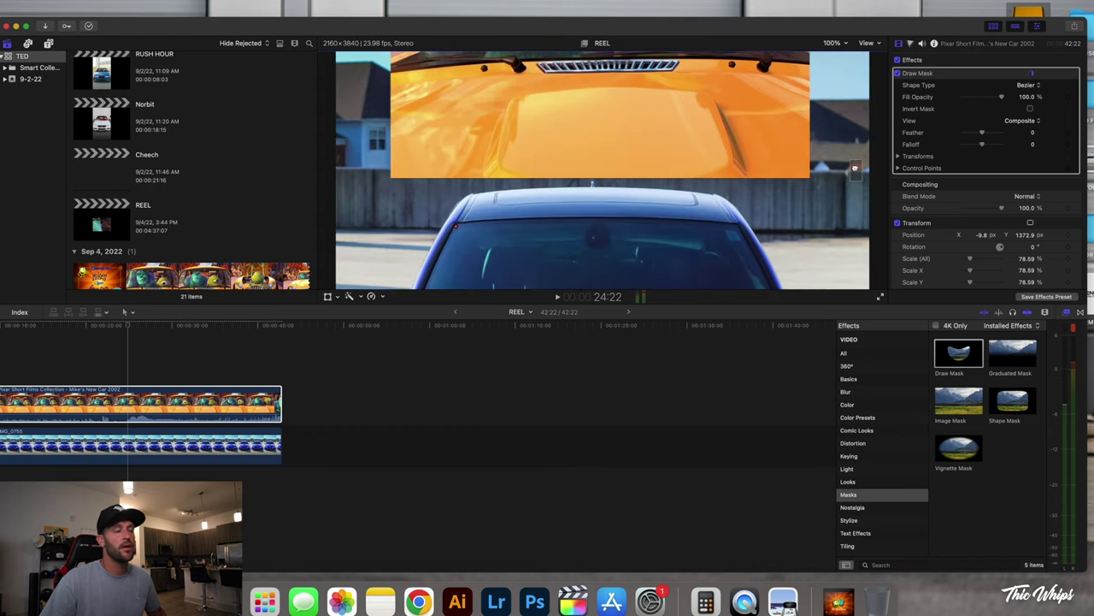
scroll(854, 167, down, 2)
drag(458, 142, 457, 140)
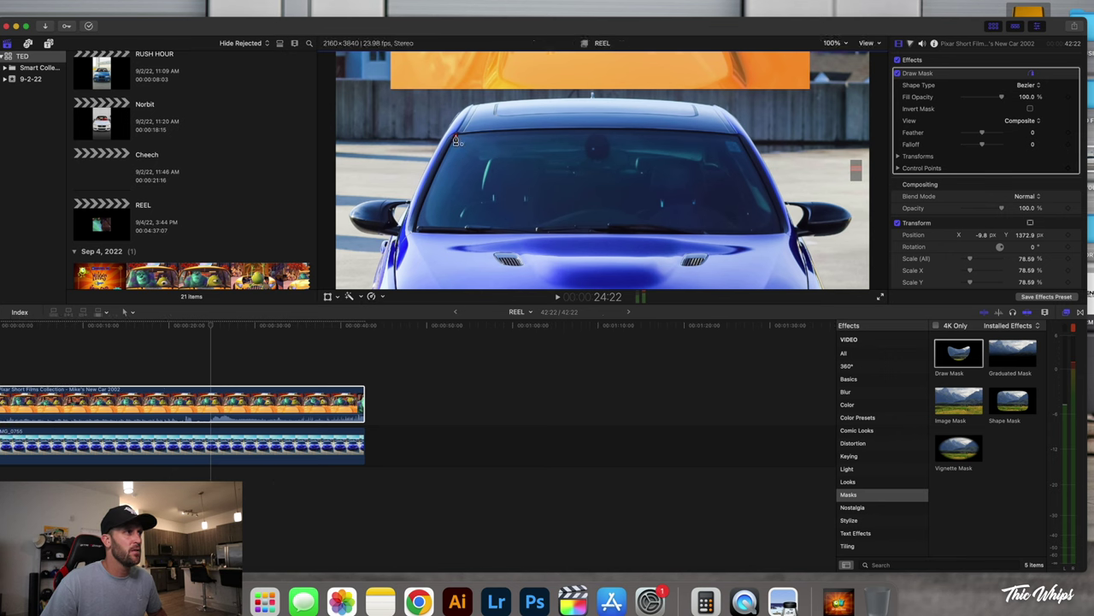
click(433, 184)
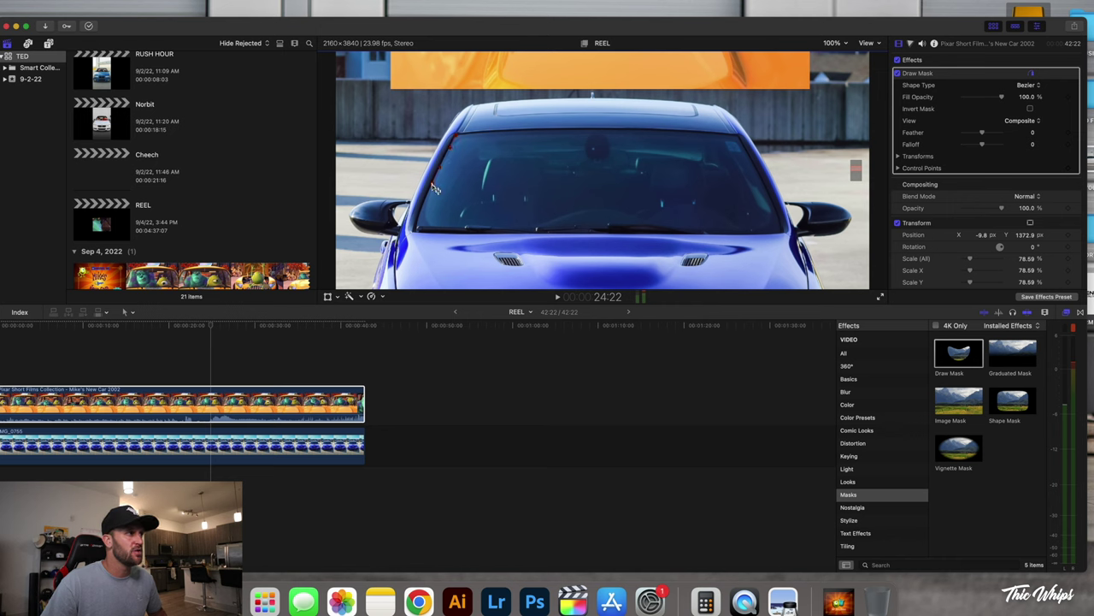
click(426, 199)
click(423, 208)
click(418, 221)
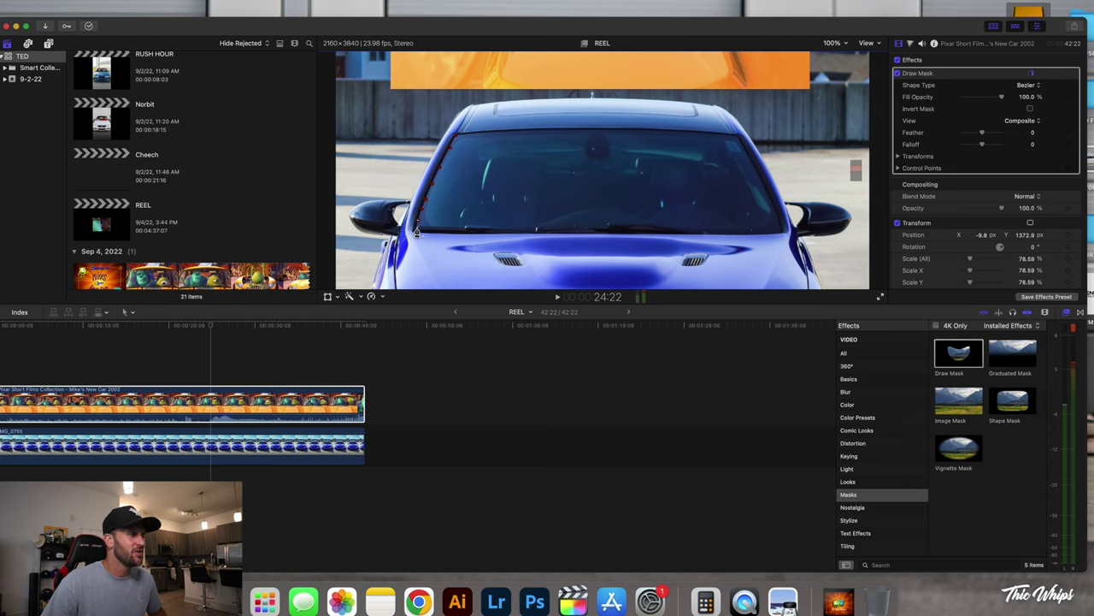
click(417, 229)
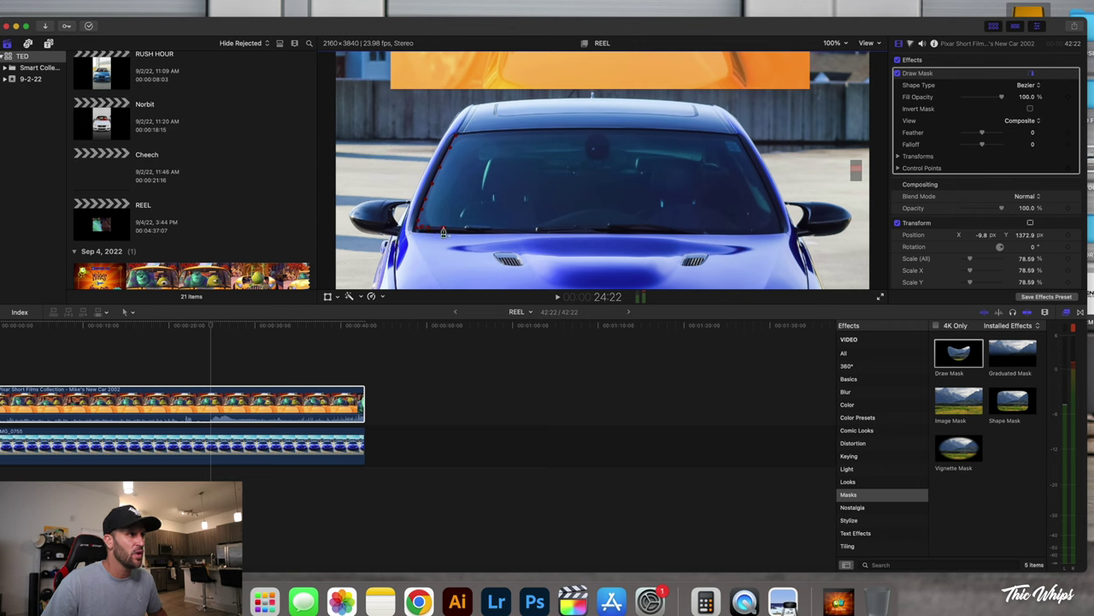
Continue the mask with closely spaced points along the windshield's lower edge and wipers to the lower-right corner.
click(454, 228)
click(469, 227)
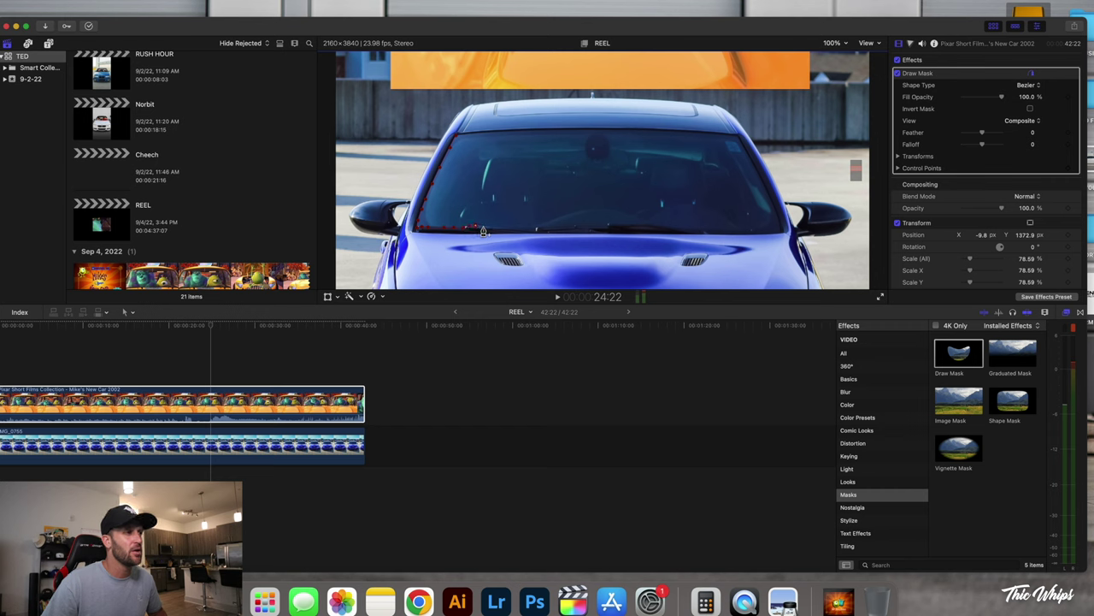
click(490, 227)
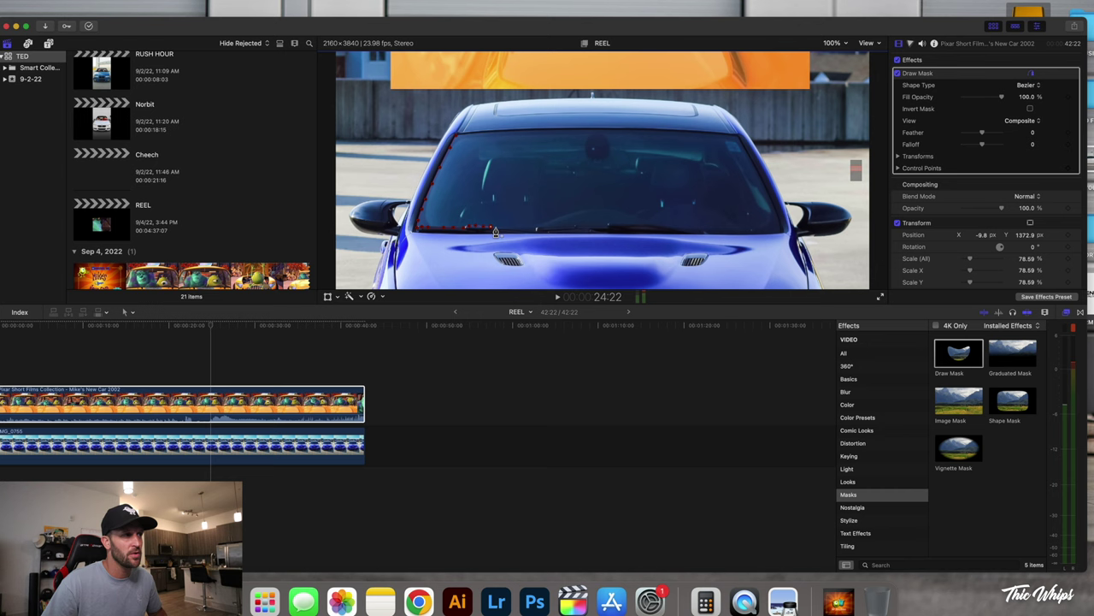
click(514, 229)
click(528, 230)
click(537, 230)
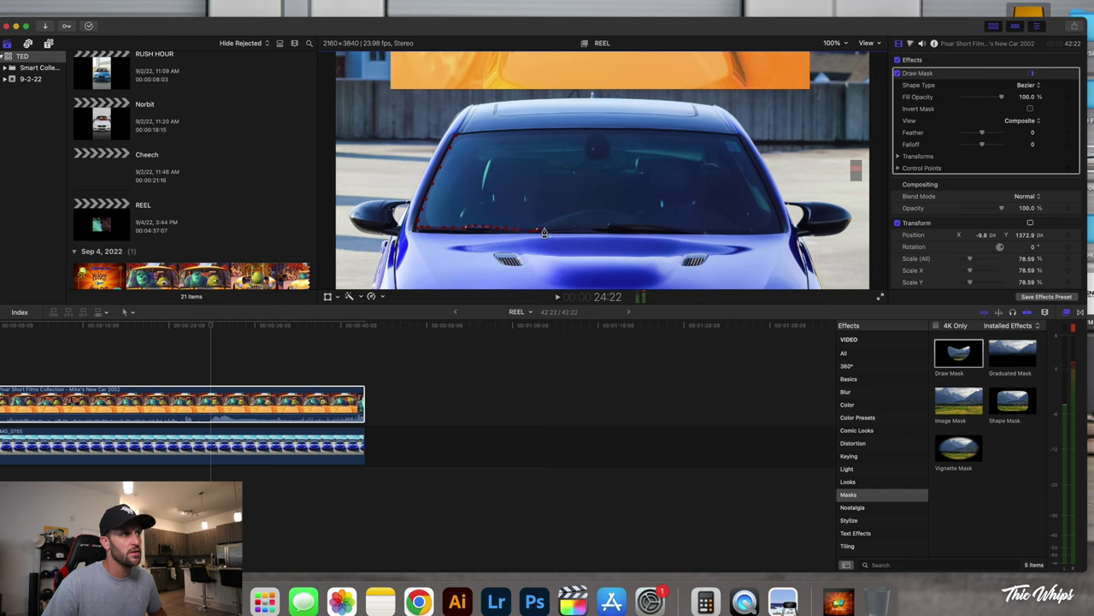
click(557, 229)
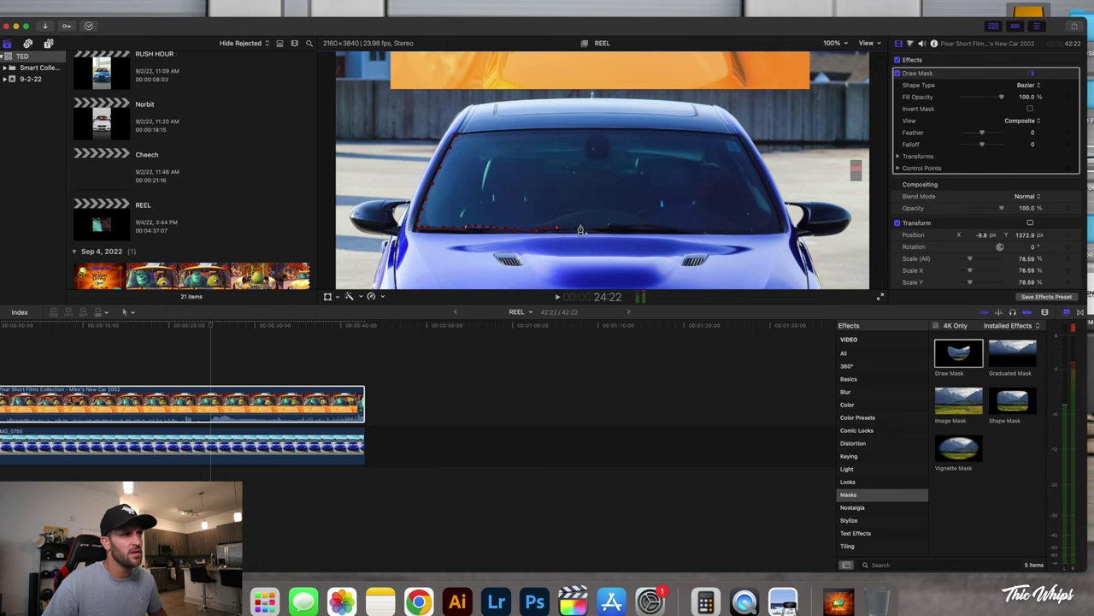
click(608, 226)
click(650, 227)
click(671, 229)
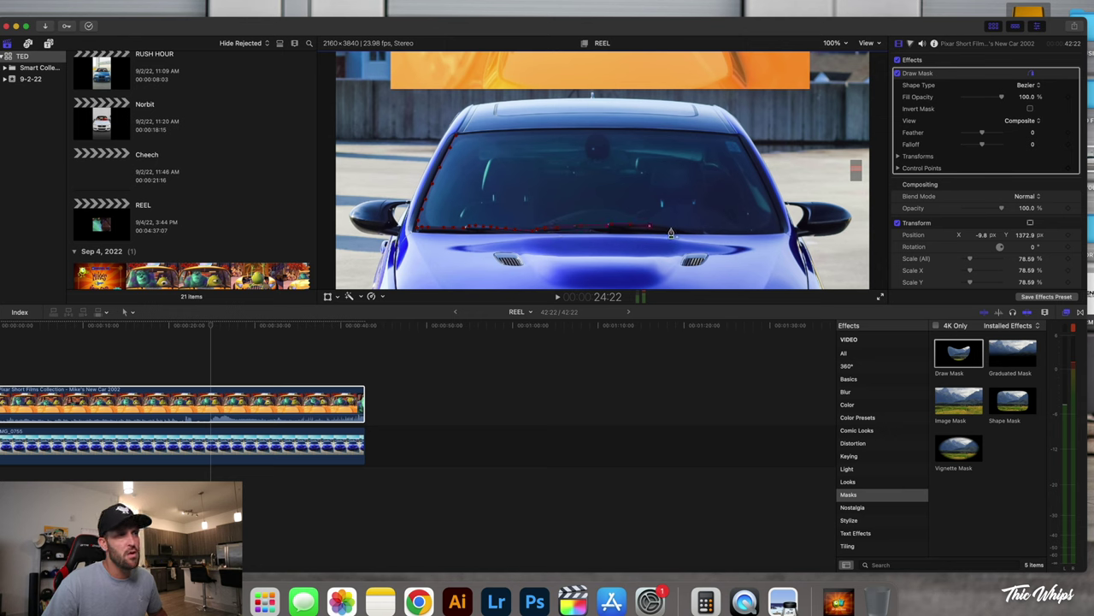
click(685, 231)
click(708, 232)
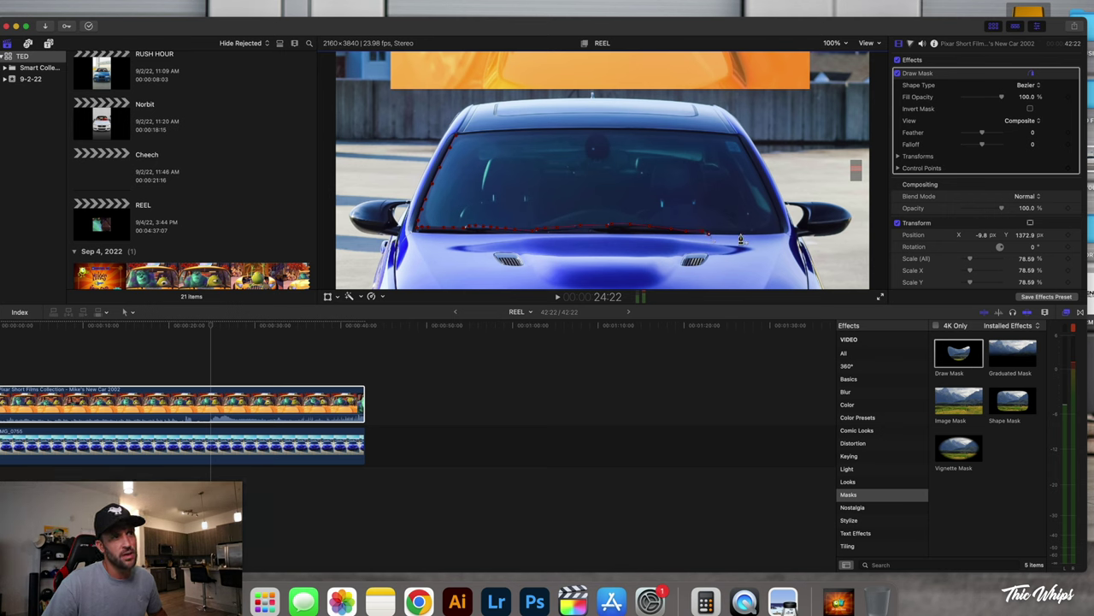
click(740, 233)
click(769, 232)
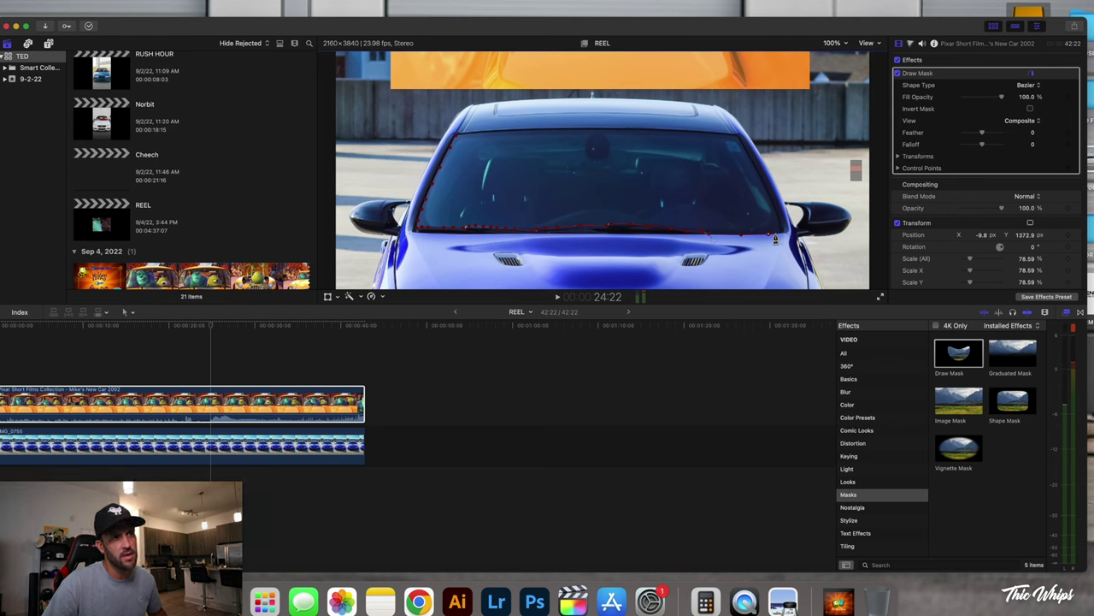
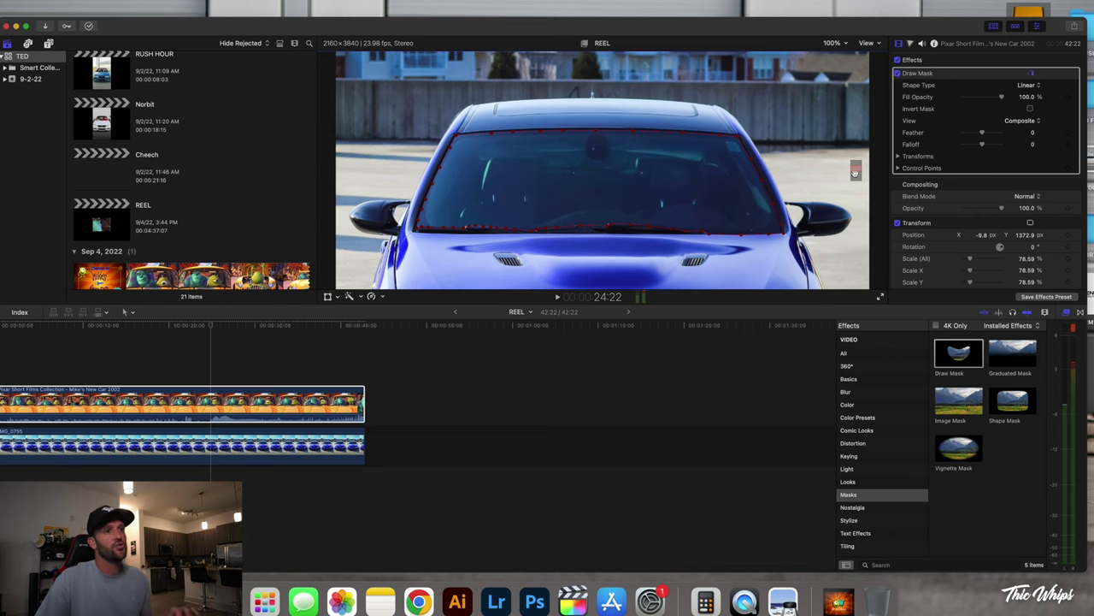
Move the closed windshield mask up over the two characters in the movie clip.
key(super+minus)
key(super+minus)
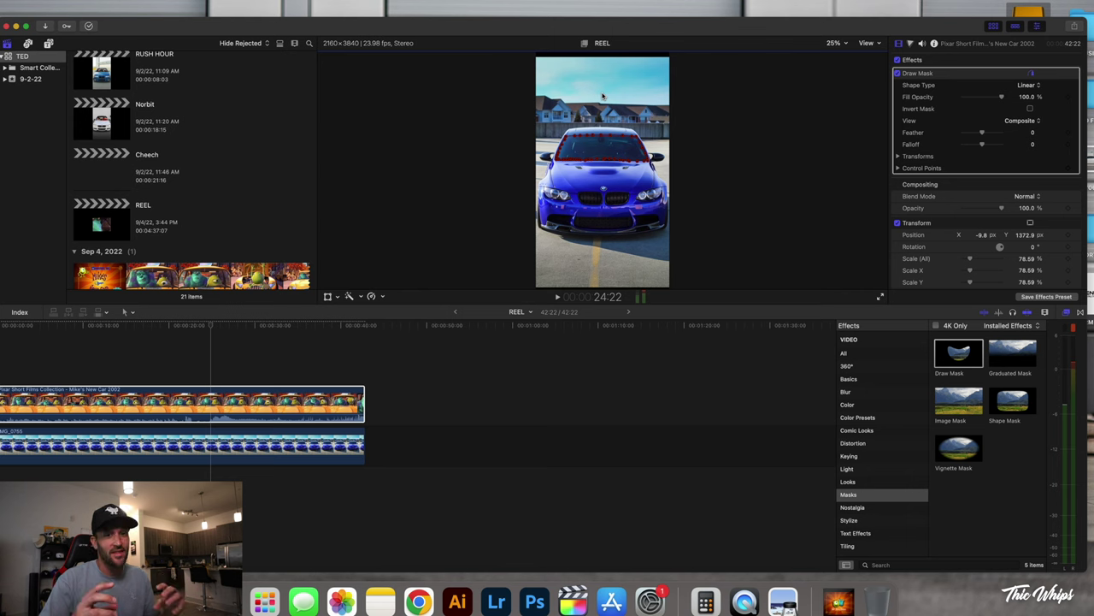
mouse_move(609, 149)
mouse_down()
mouse_move(610, 82)
mouse_move(589, 82)
mouse_move(609, 80)
mouse_up()
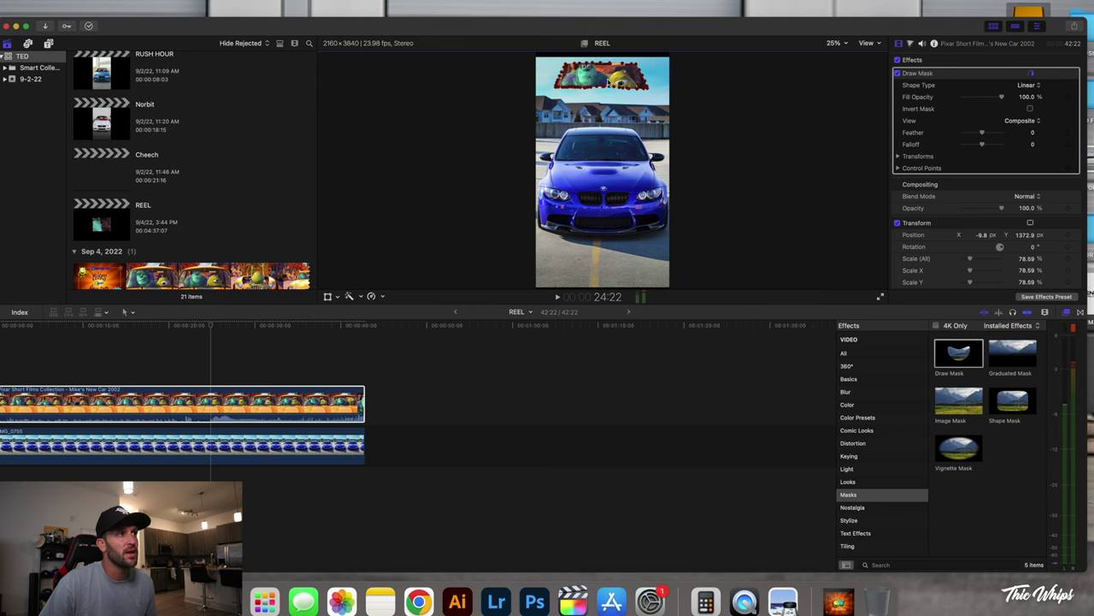
Move the masked movie clip down into the car's windshield, at about X 0.3 px and Y 195.6 px.
click(328, 296)
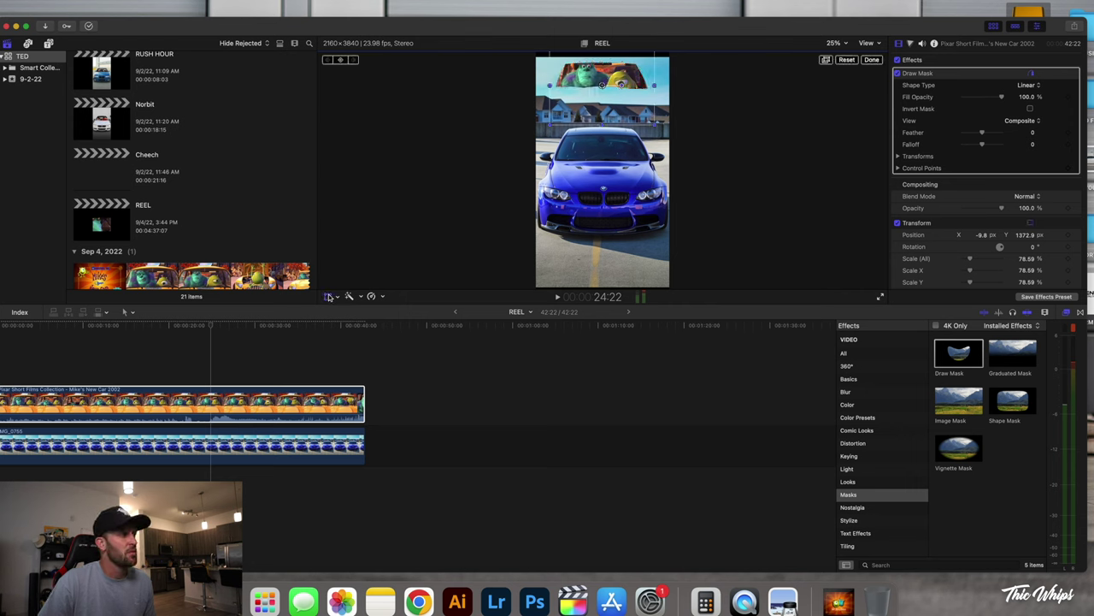
drag(600, 108, 619, 142)
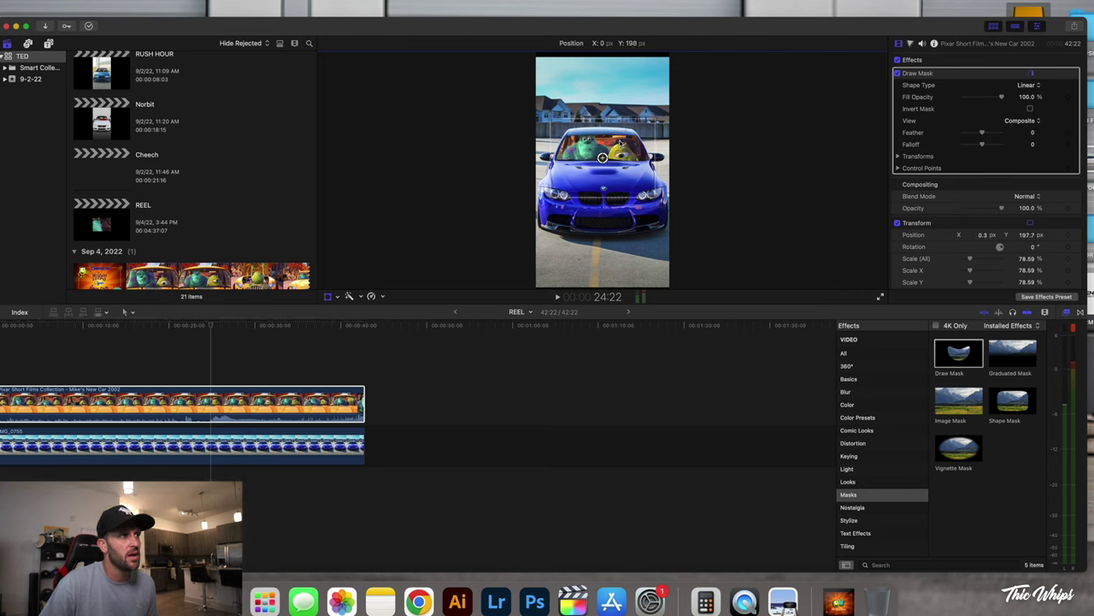
drag(622, 143, 623, 141)
click(873, 62)
Play the reel from the beginning for about 23 seconds to check the characters' fit in the windshield.
click(2, 328)
key(space)
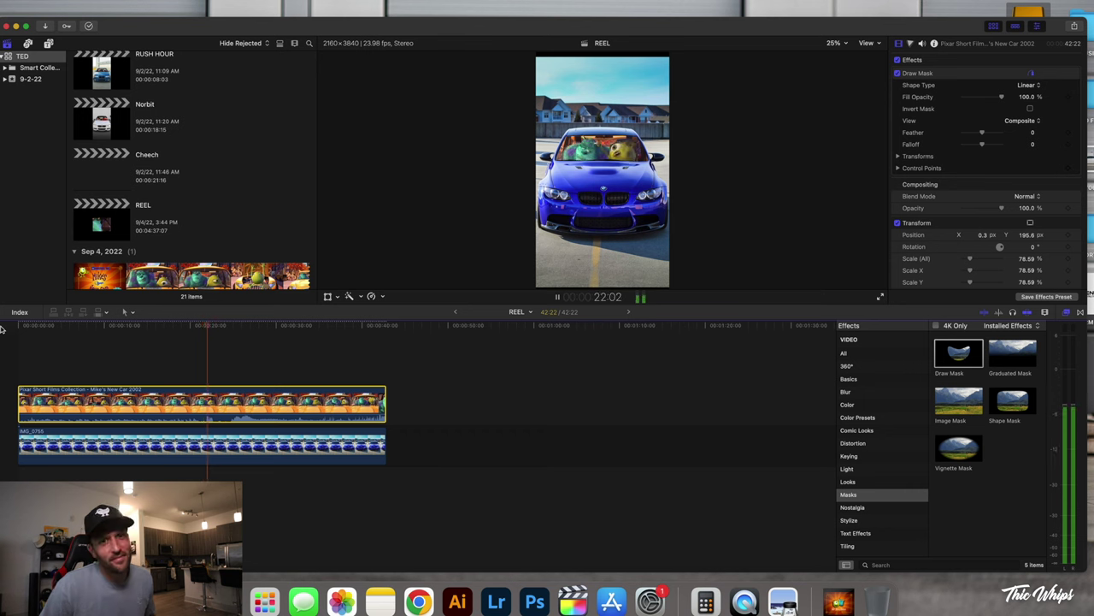
key(space)
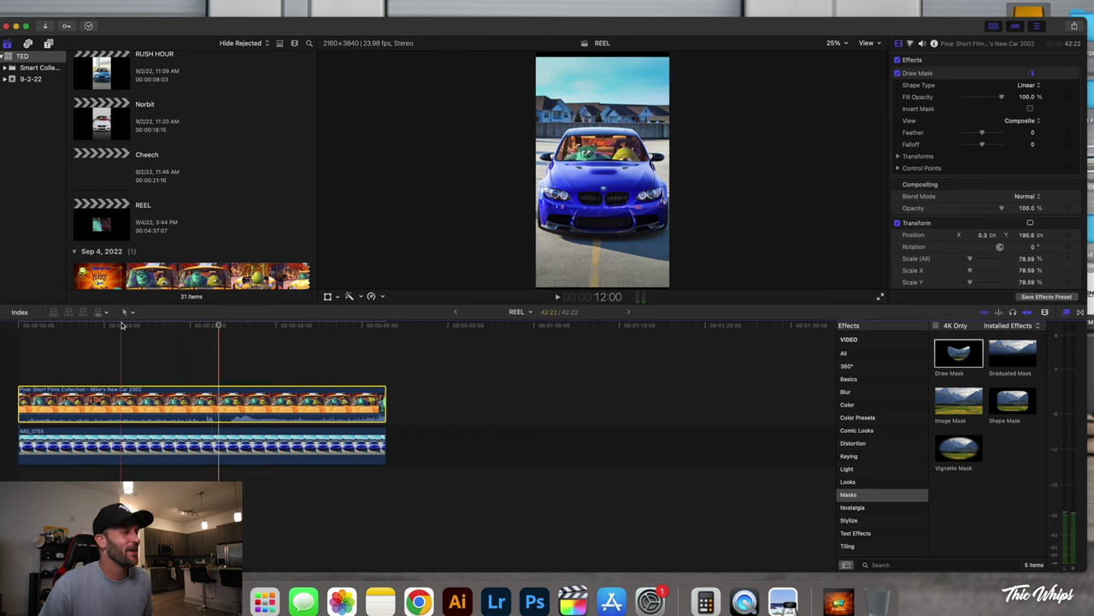
Set the Draw Mask's Feather to -9 on the movie clip and inspect the windshield edges at about 18 seconds.
drag(220, 325, 175, 325)
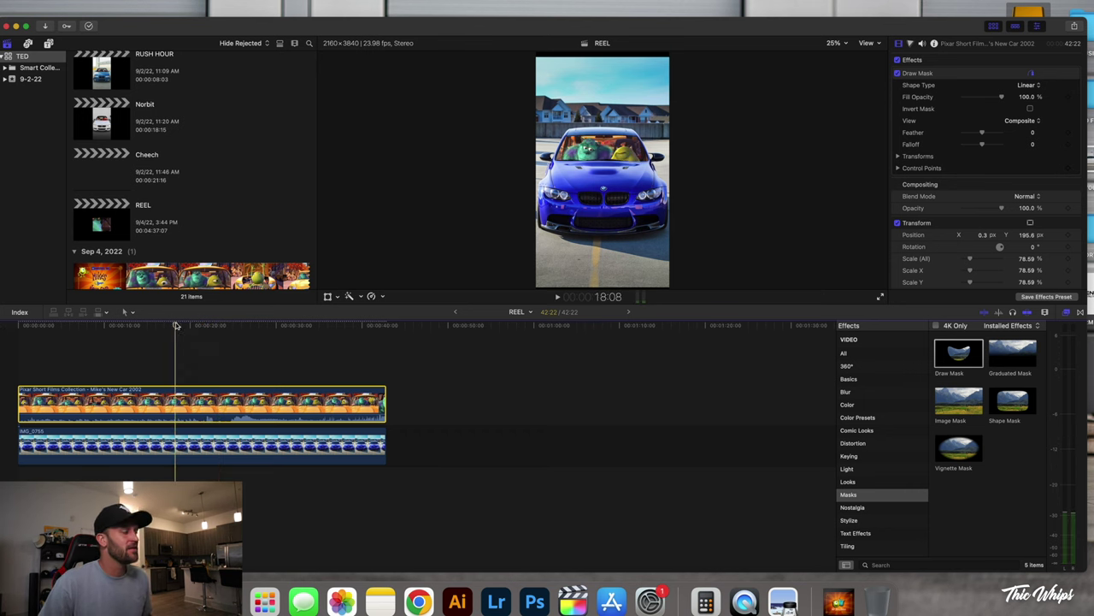
click(597, 161)
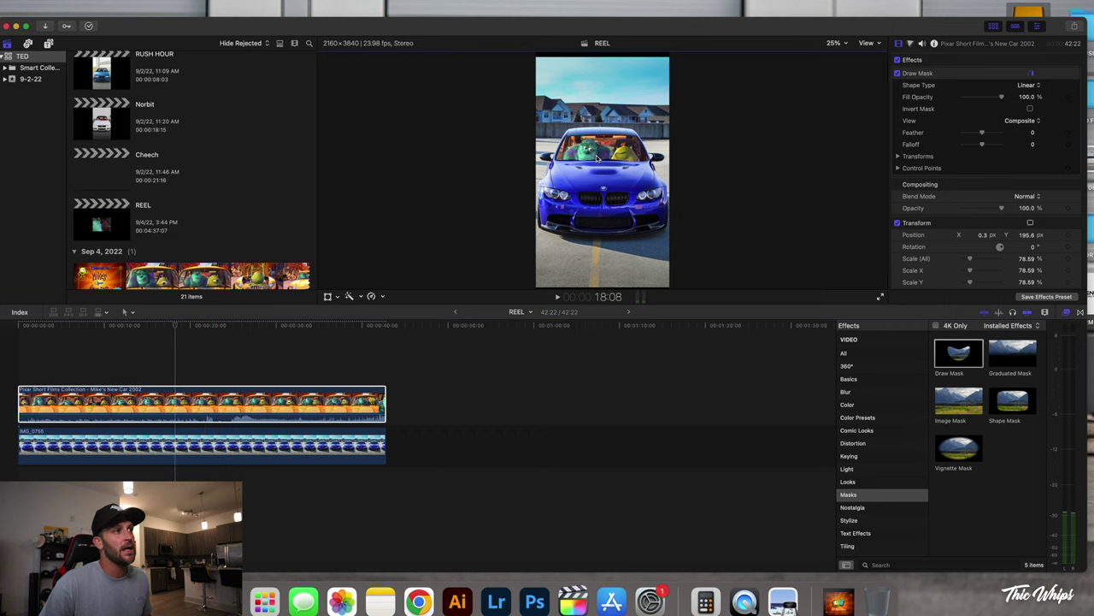
click(326, 297)
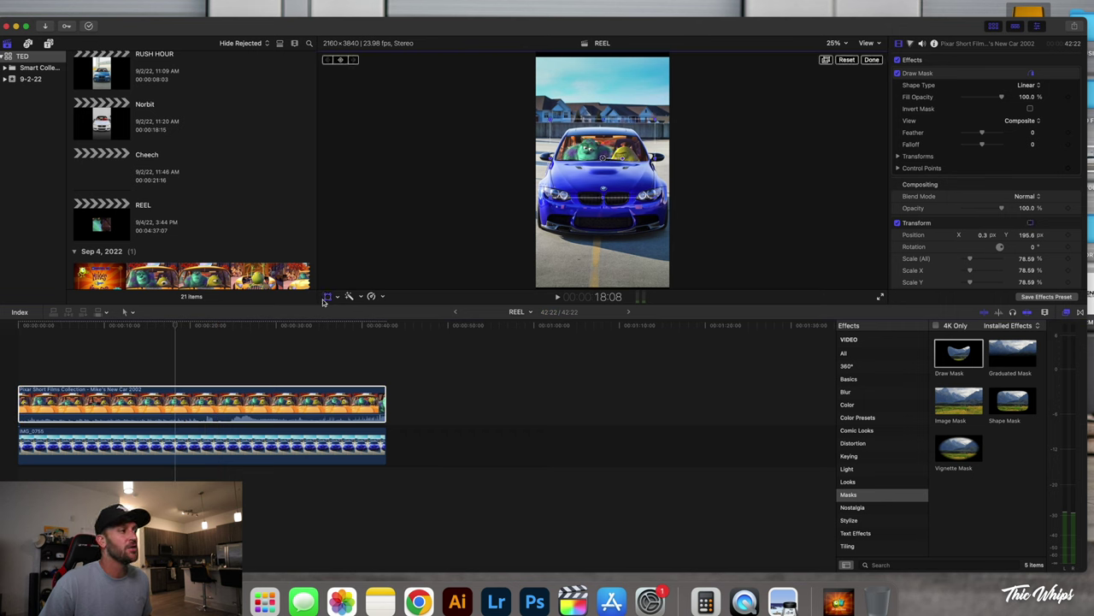
click(954, 73)
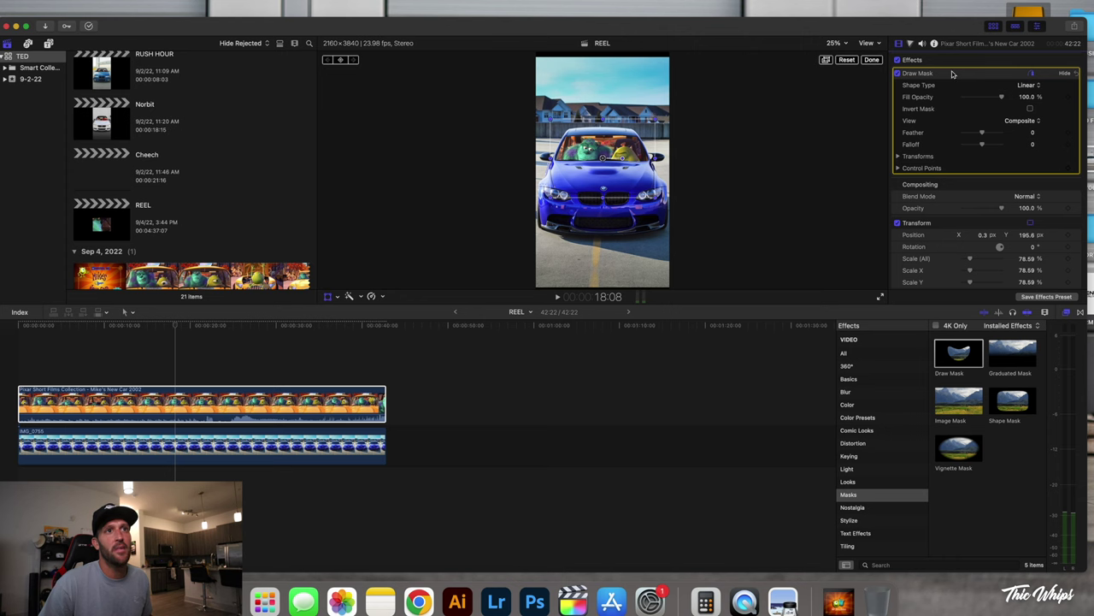
click(333, 295)
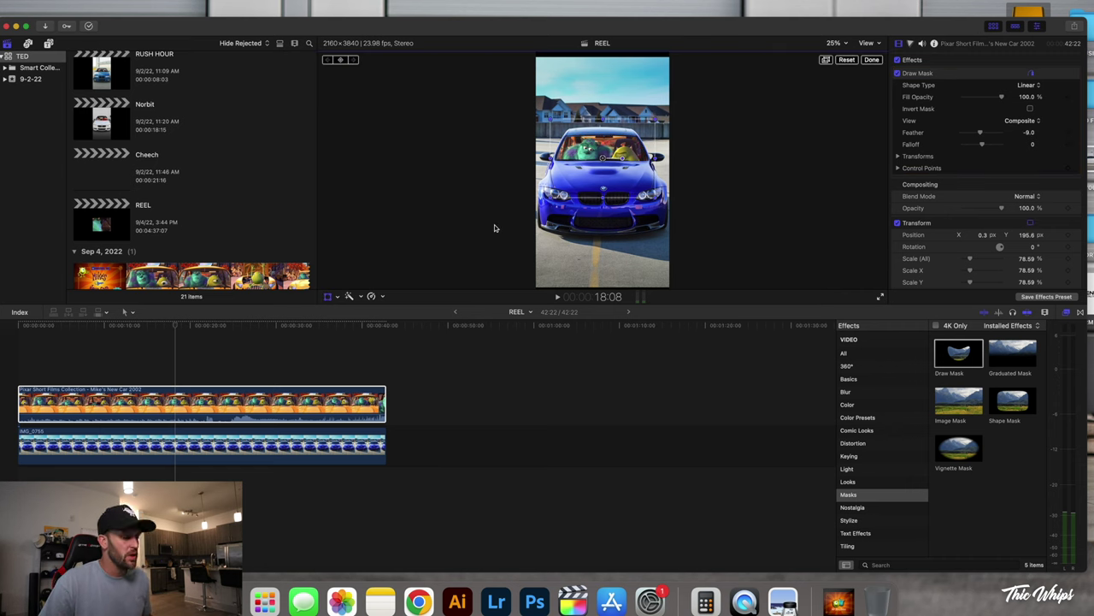
key(super+equal)
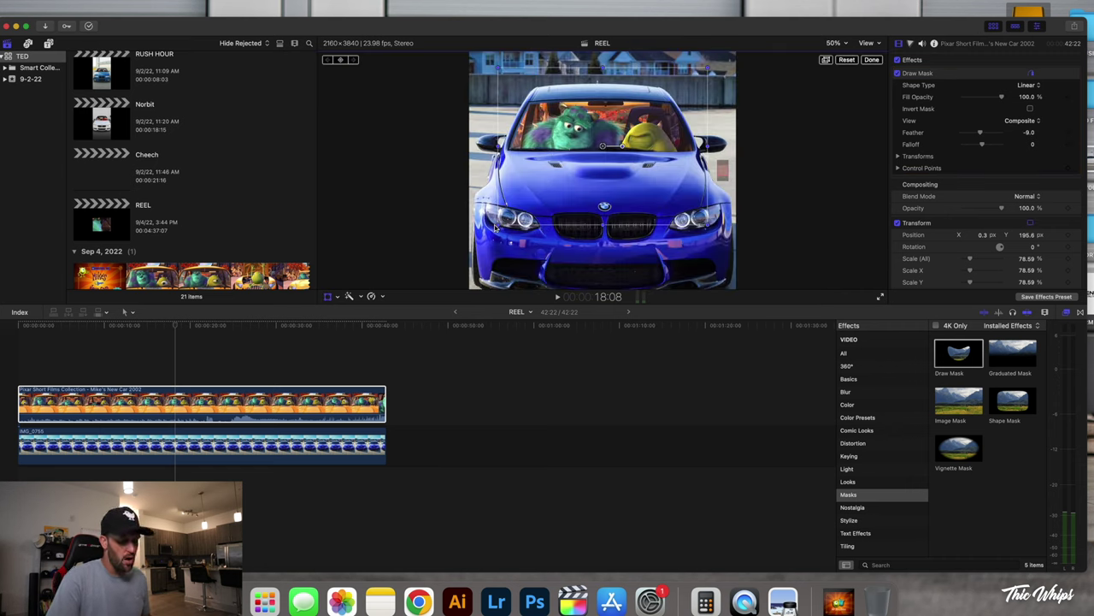
Set the Draw Mask's Feather to -5 on the movie clip and turn off the viewer's transform controls.
key(super+equal)
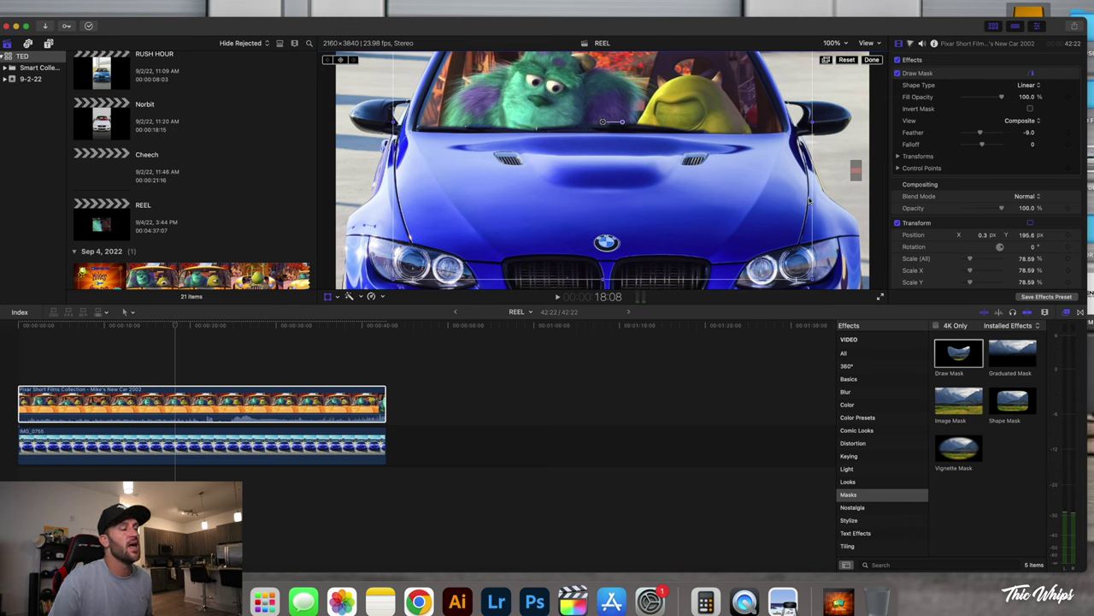
scroll(860, 172, up, 5)
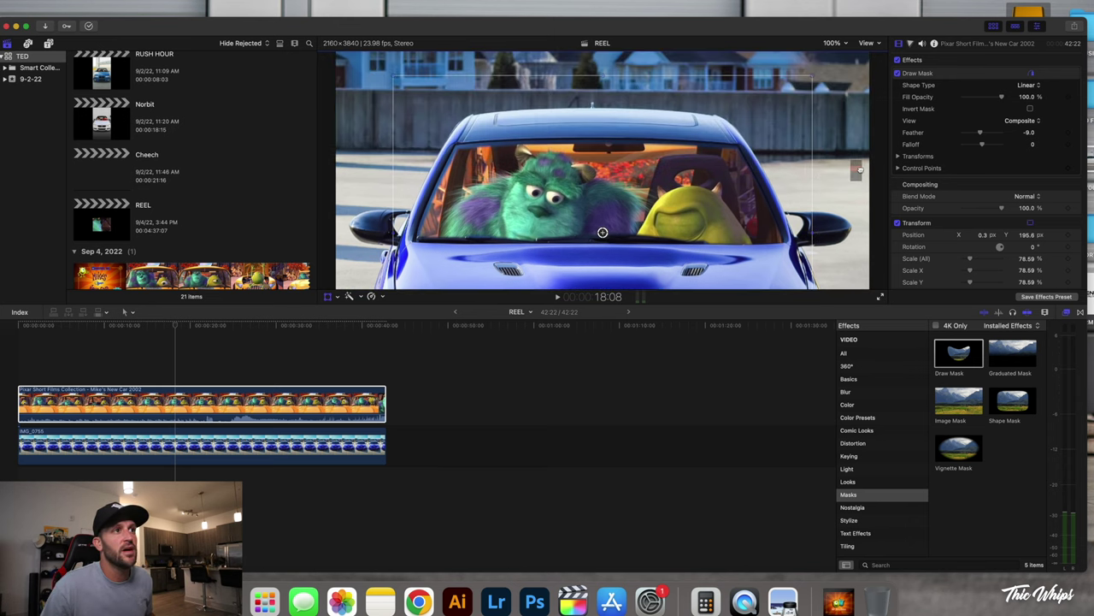
scroll(859, 171, up, 1)
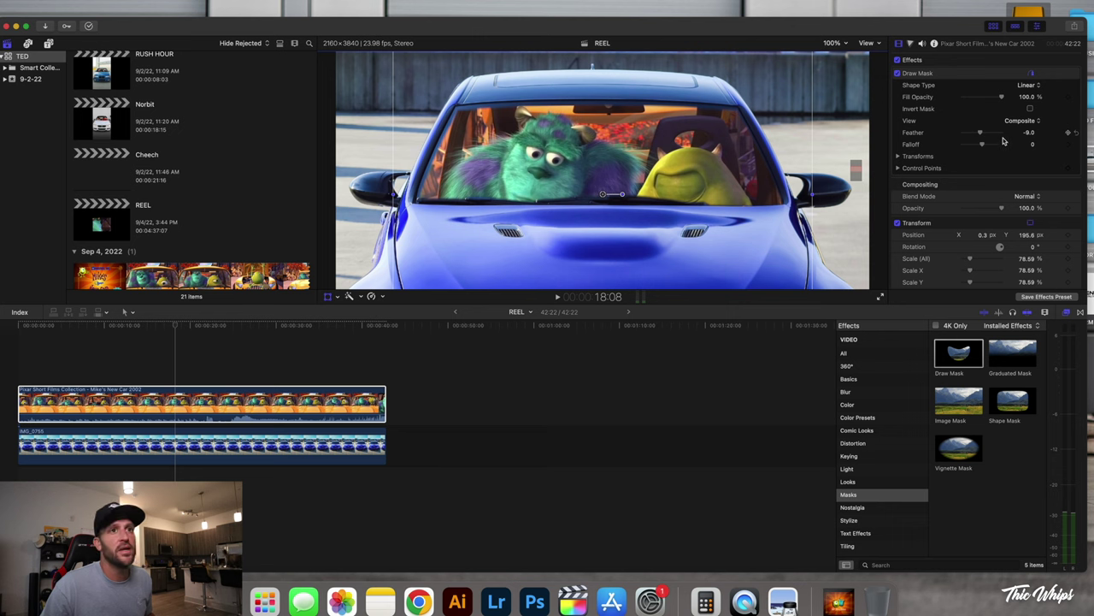
drag(982, 134, 982, 134)
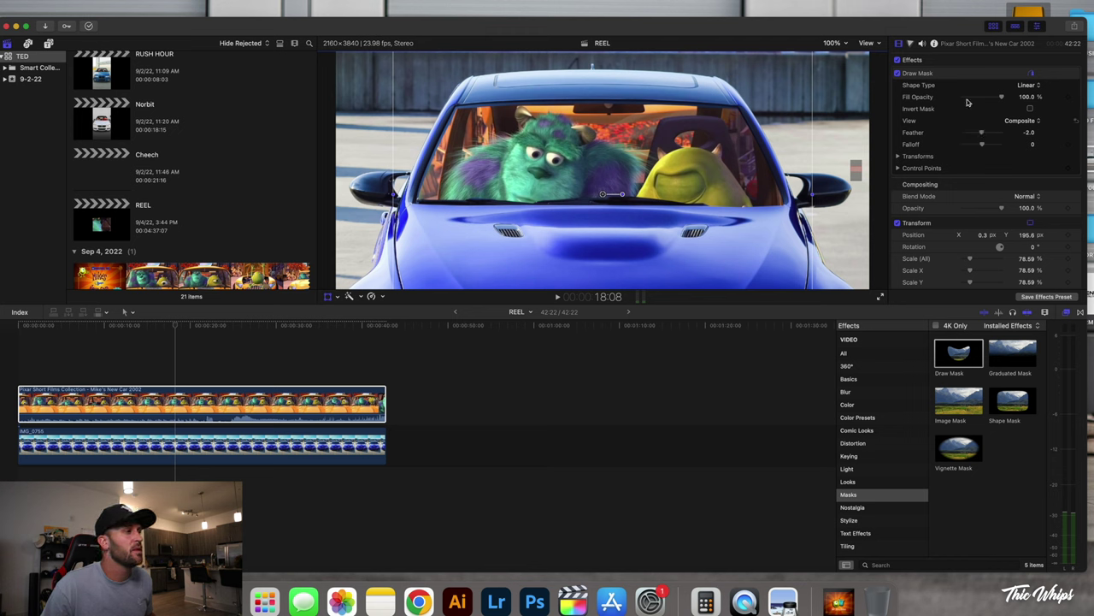
click(964, 72)
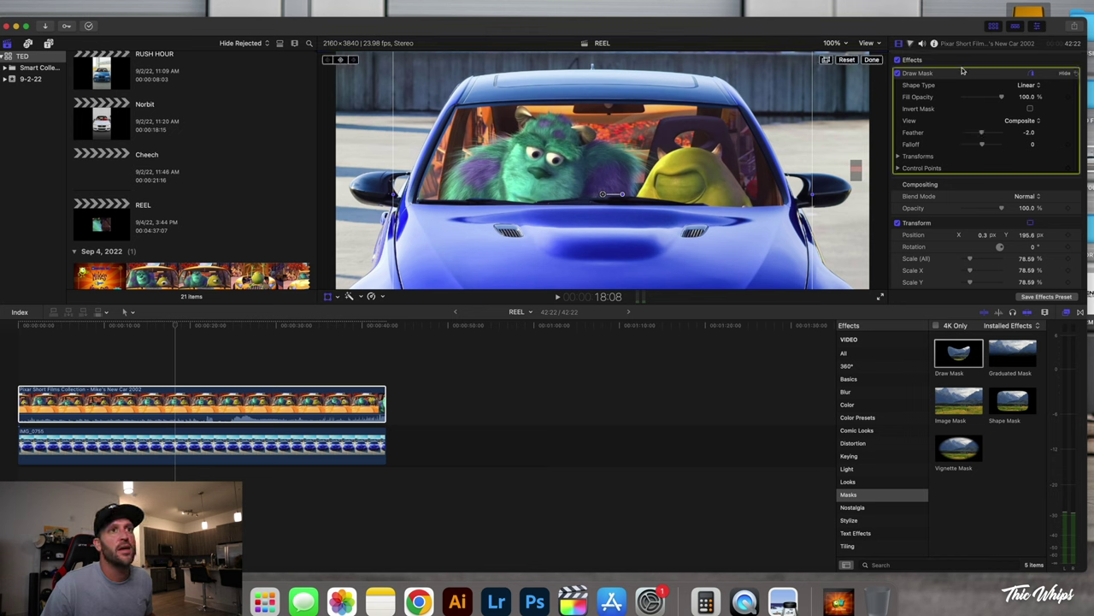
click(326, 297)
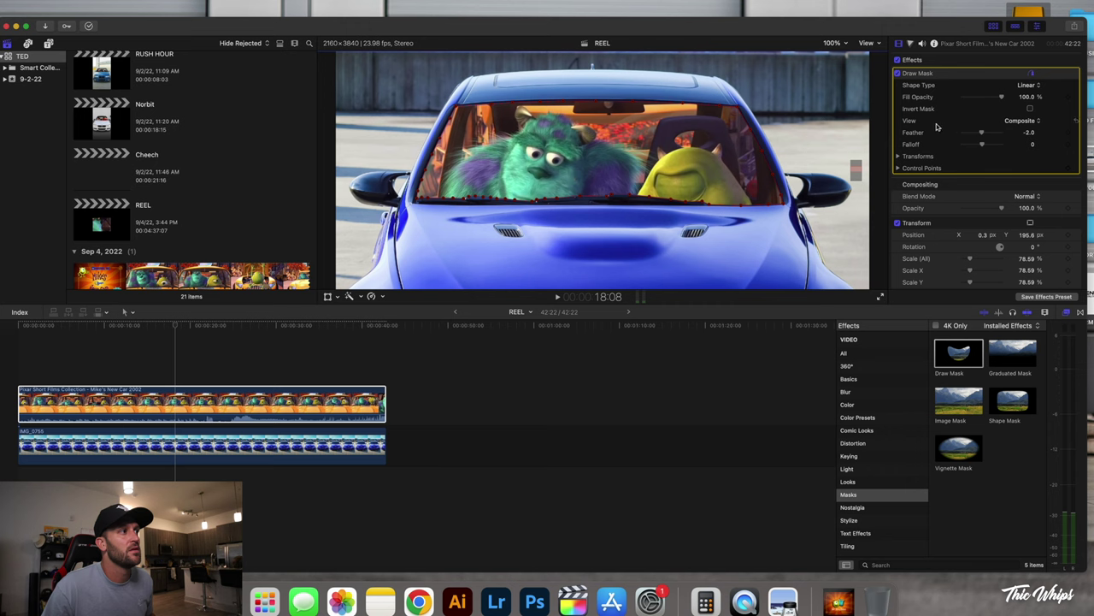
drag(983, 134, 982, 134)
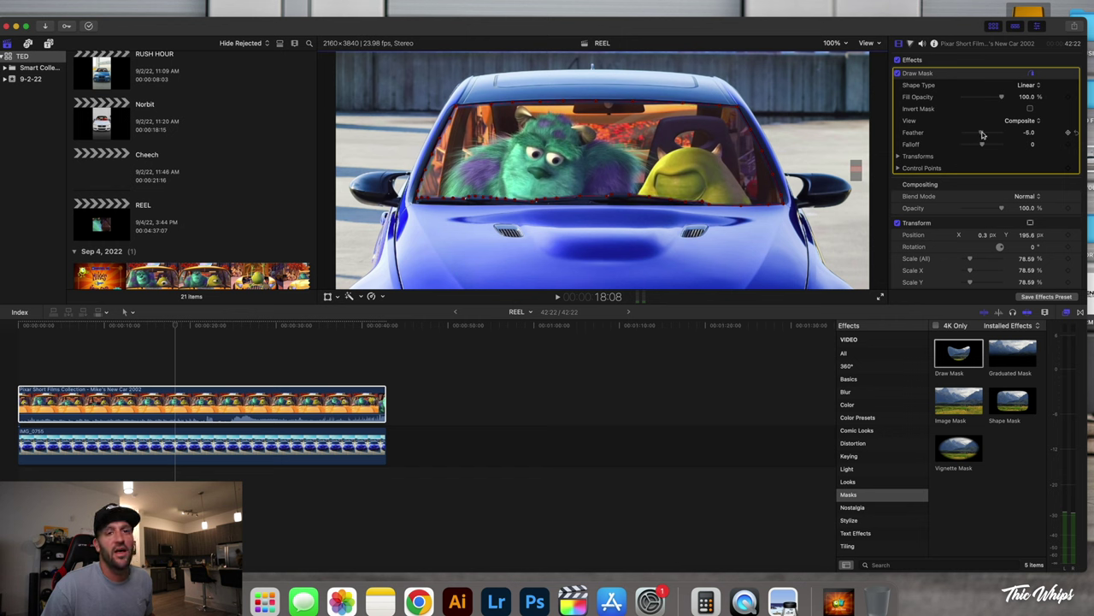
click(979, 65)
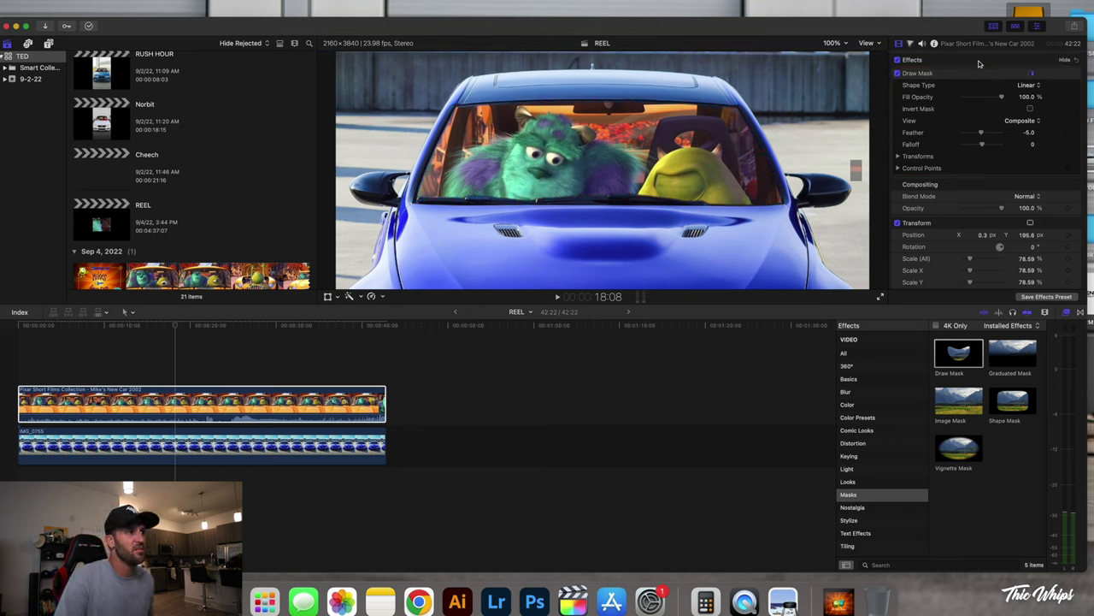
Fit the full vertical frame in the viewer, deselect the movie clip and play the reel to check the masked windshield.
click(316, 403)
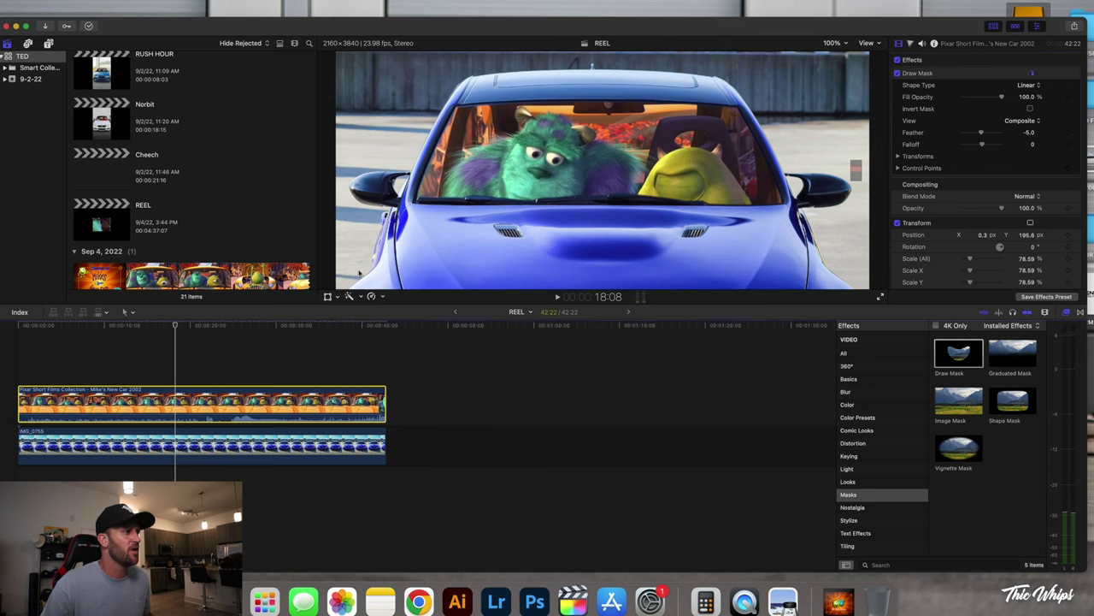
click(328, 297)
key(shift+z)
click(223, 343)
key(space)
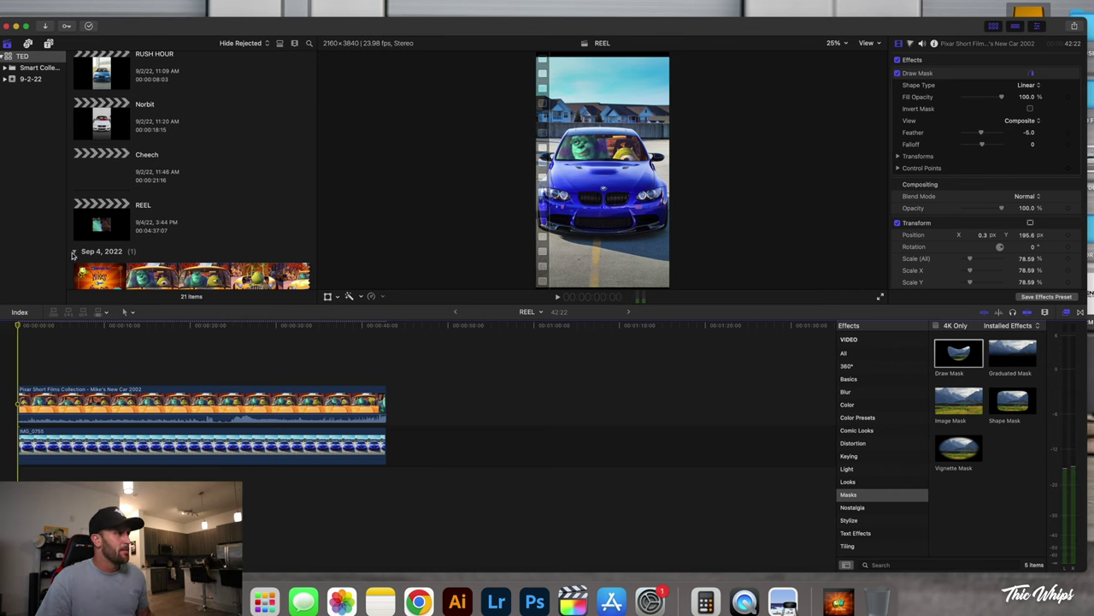
Open and play the Cheech, Norbit and RUSH HOUR projects to review them as examples of movie clips masked into car windshields.
click(74, 252)
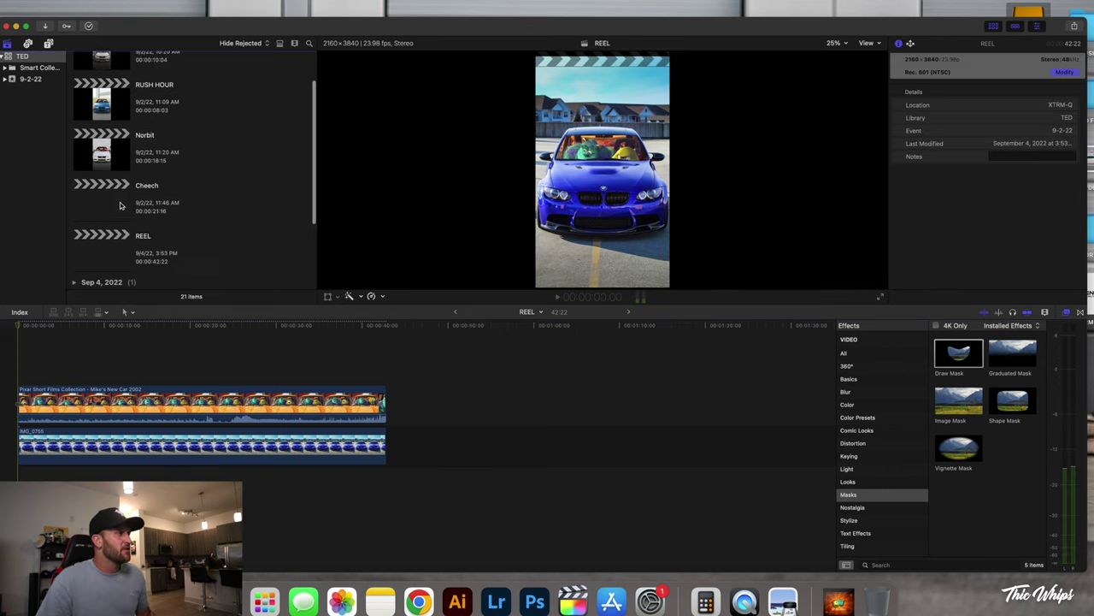
double_click(109, 211)
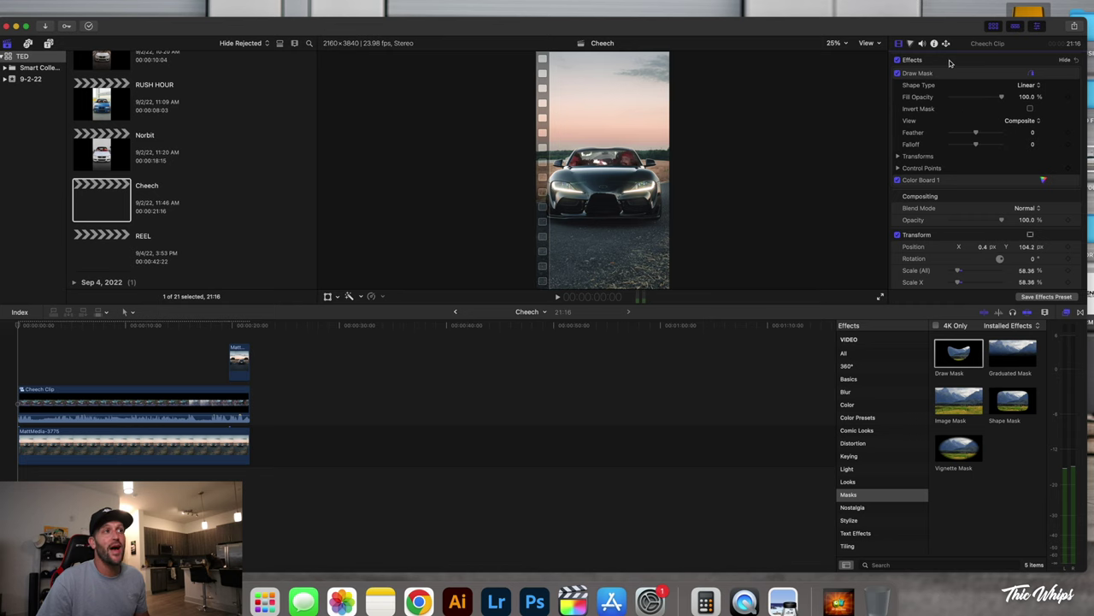
key(space)
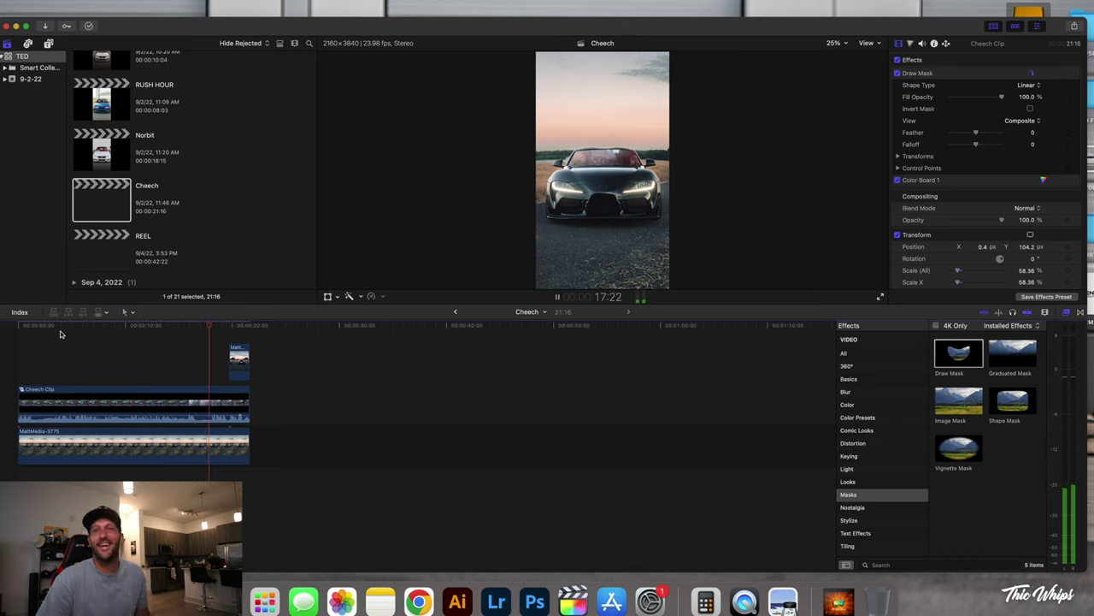
key(space)
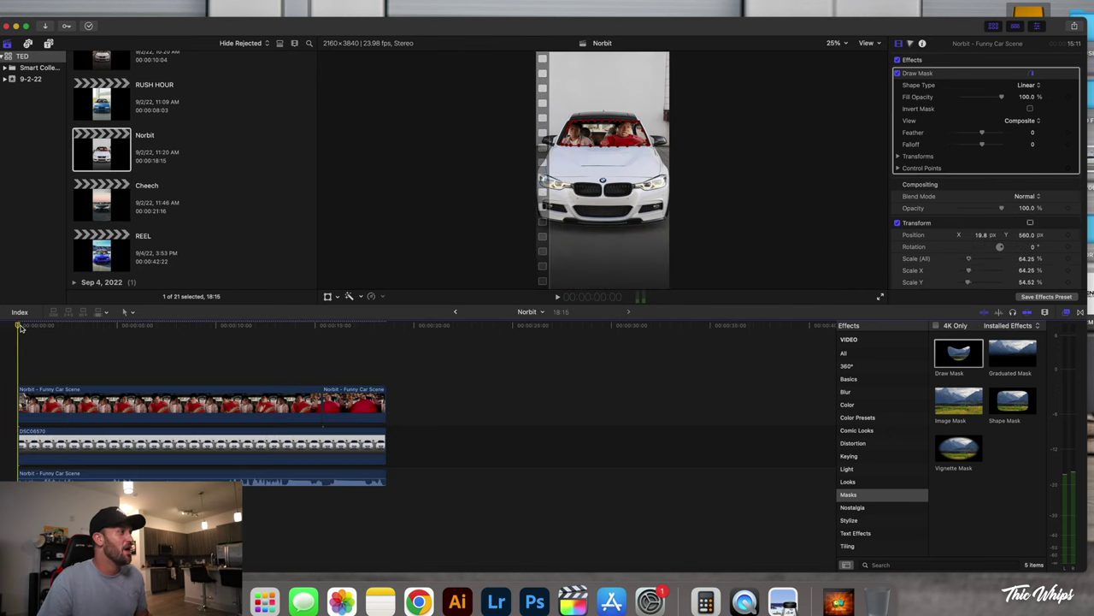
key(space)
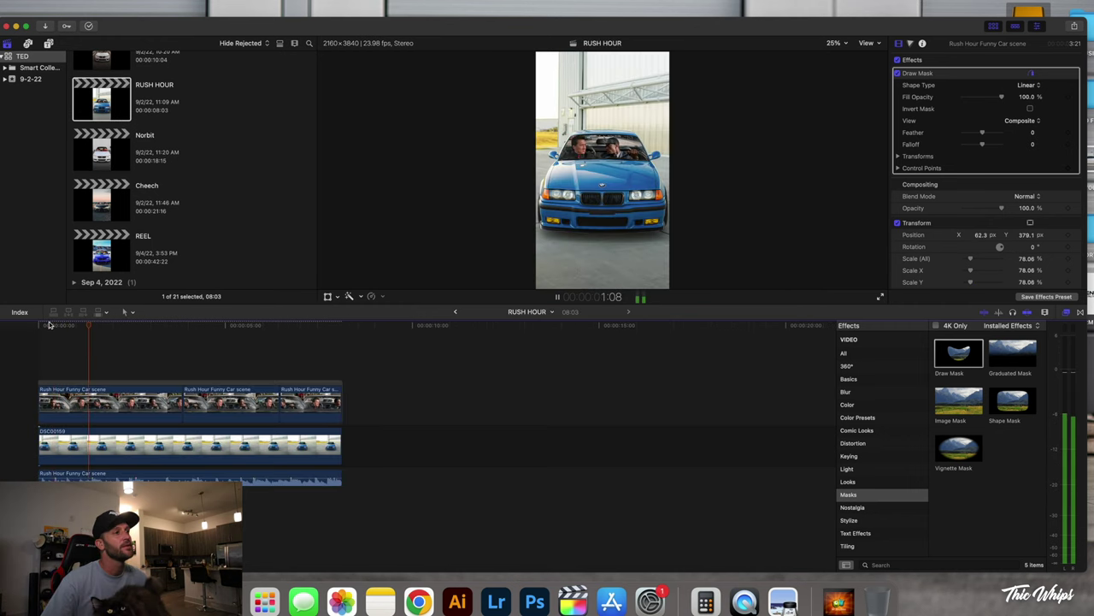
key(space)
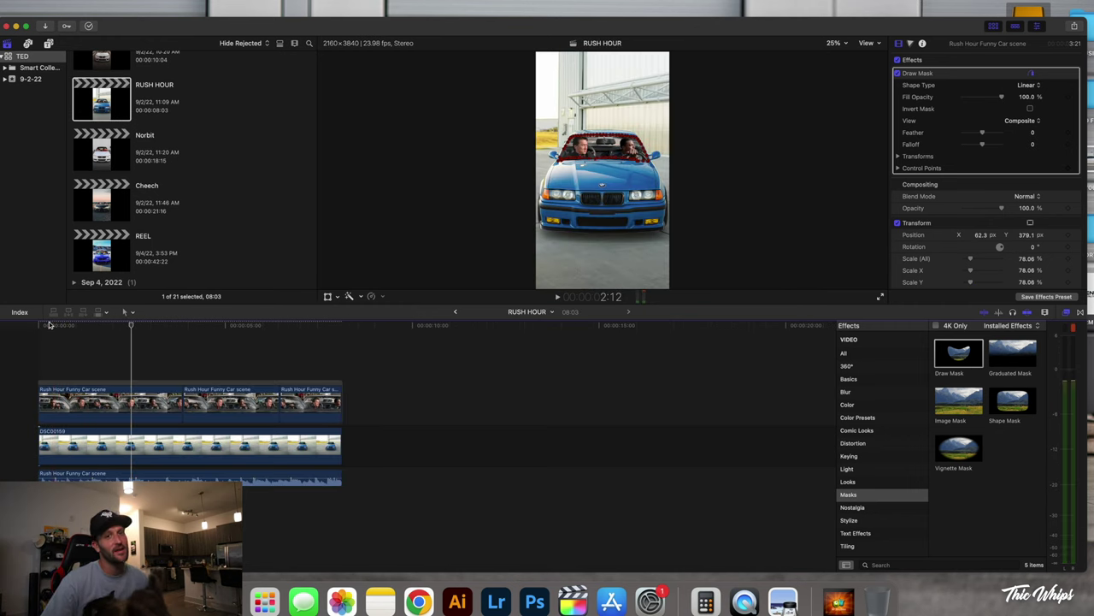